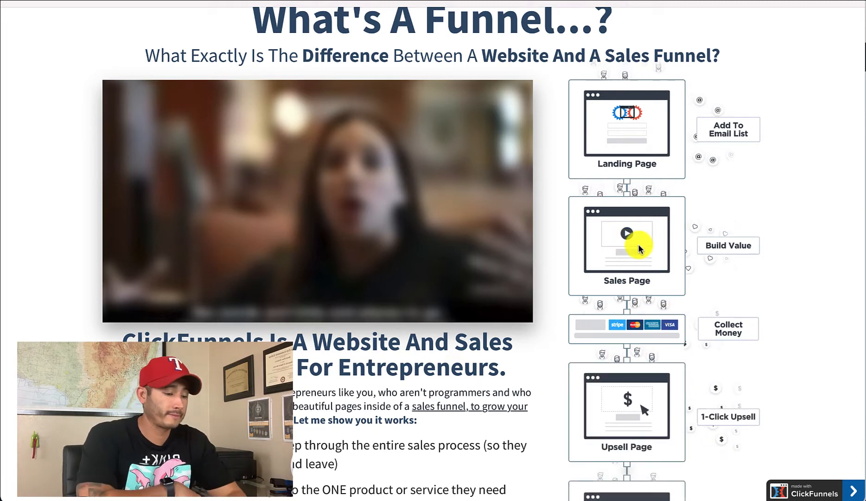
Step: Examine the ClickFunnels sales page's explanation of funnels, lead generation, product sales and follow-up funnels, down to the business-type quiz
scroll(624, 284, down, 2)
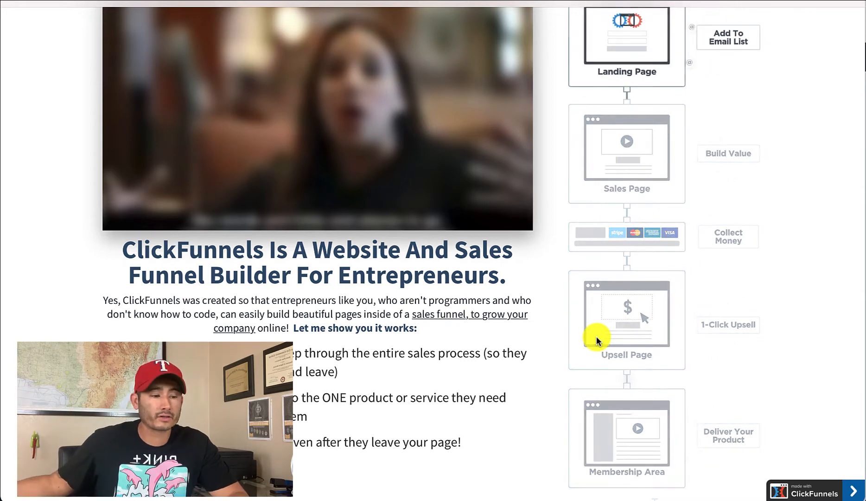
scroll(596, 337, down, 3)
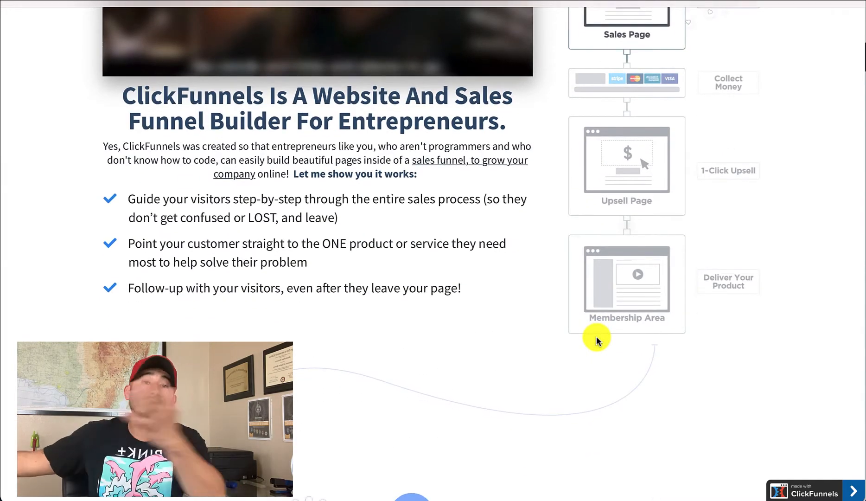
scroll(598, 341, up, 5)
scroll(597, 341, down, 20)
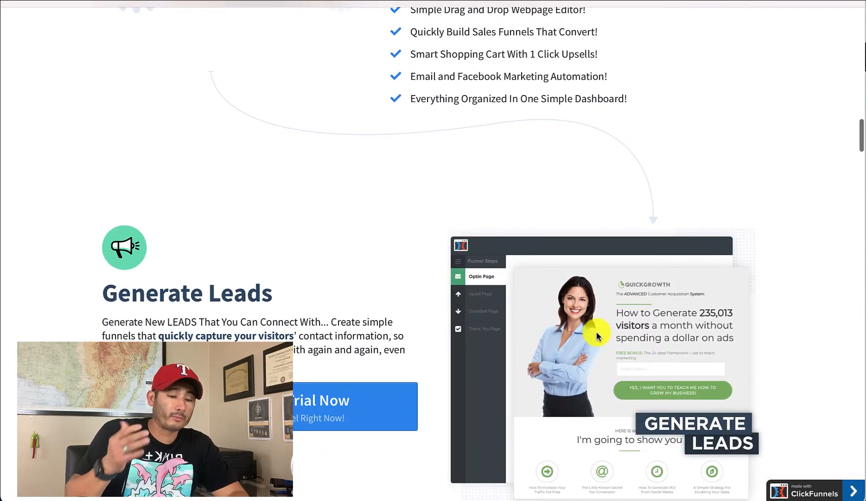
scroll(597, 338, down, 4)
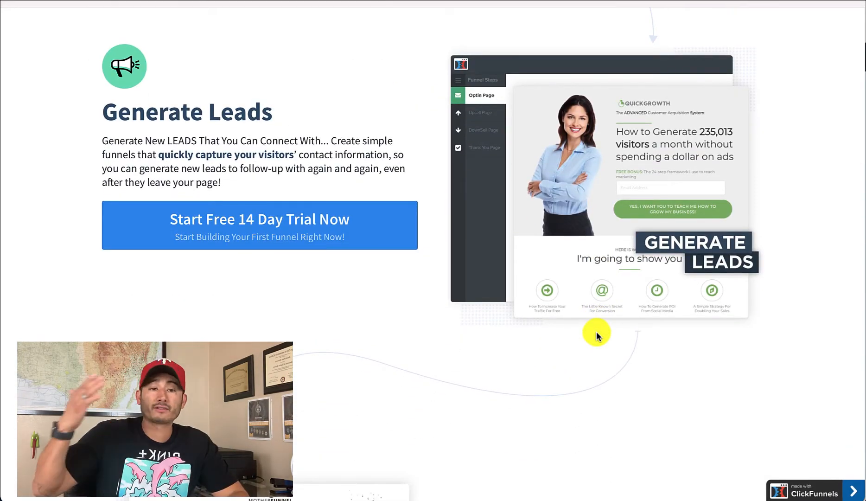
scroll(596, 331, down, 8)
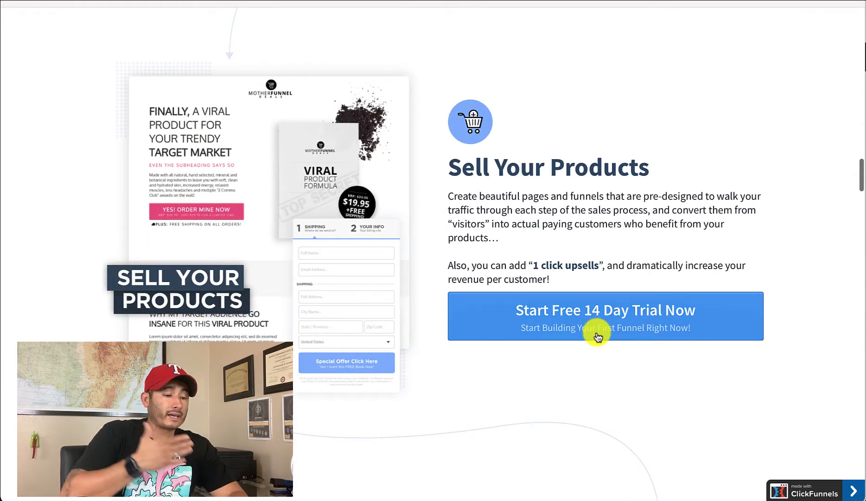
scroll(593, 332, down, 9)
scroll(597, 324, down, 4)
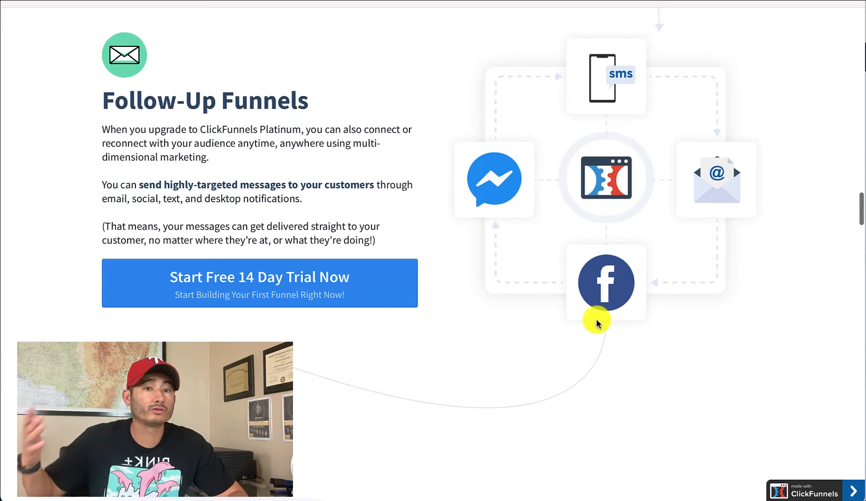
scroll(597, 322, down, 15)
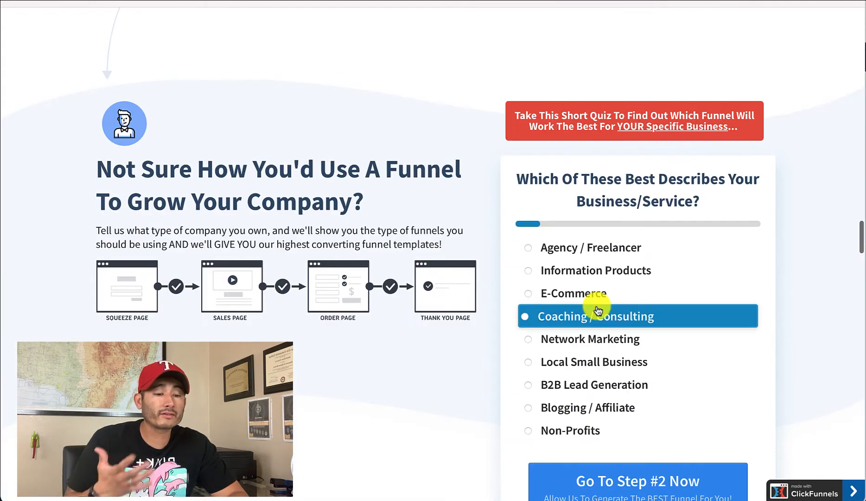
click(599, 310)
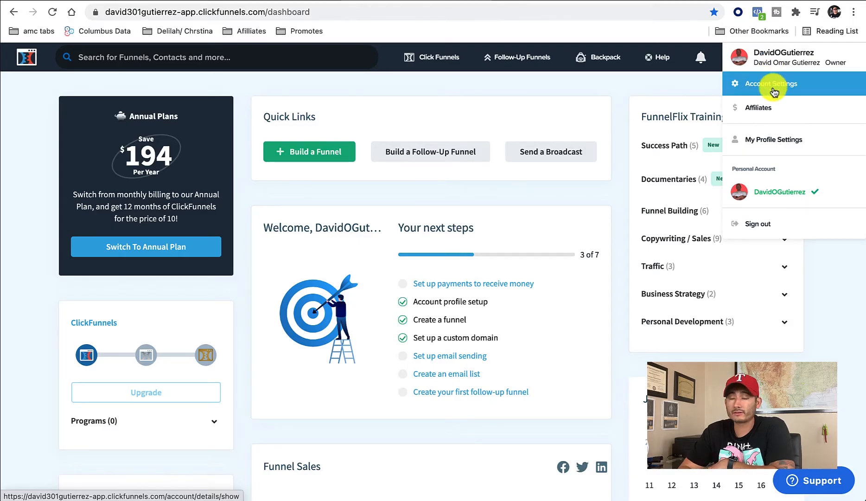
Step: Start registering a new domain from the account settings and search the available domains for clickfunnels
click(773, 87)
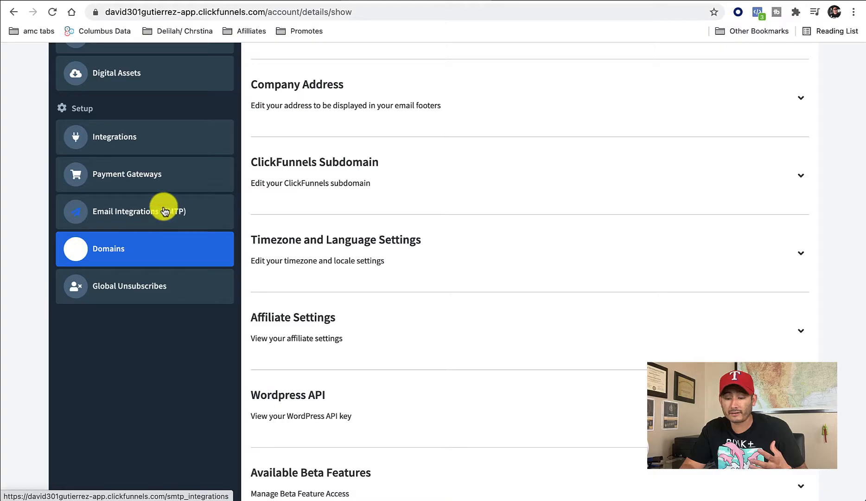
click(119, 253)
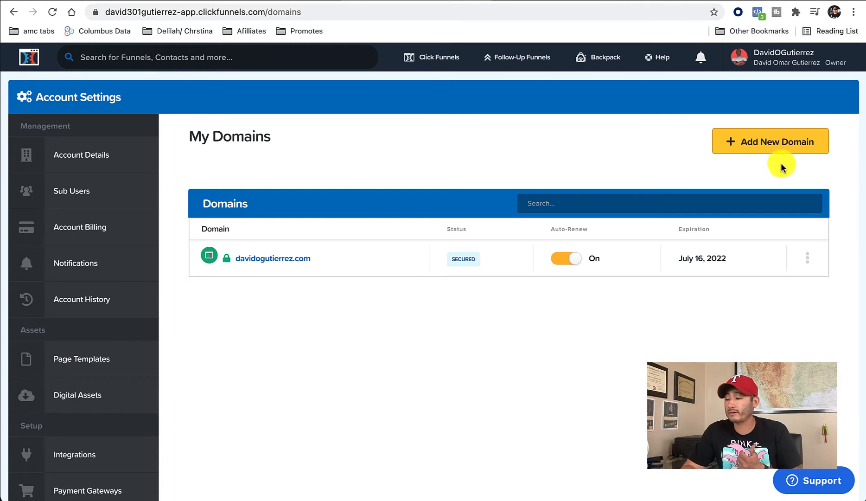
click(762, 150)
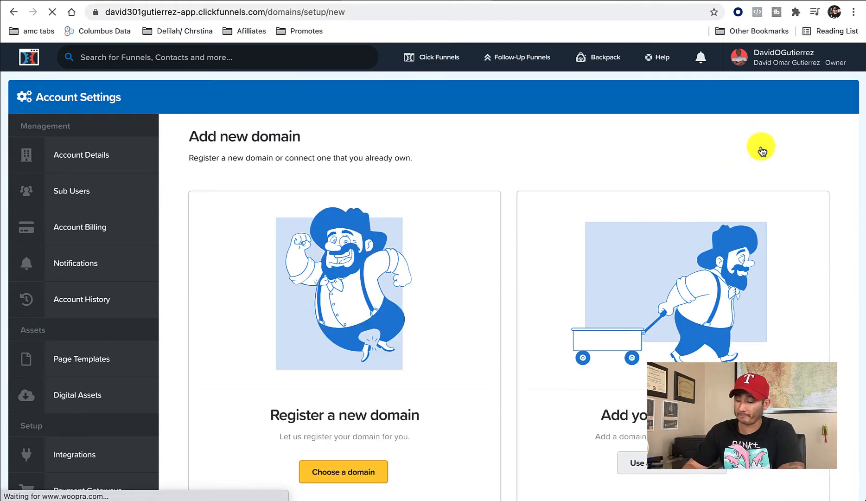
scroll(762, 149, down, 3)
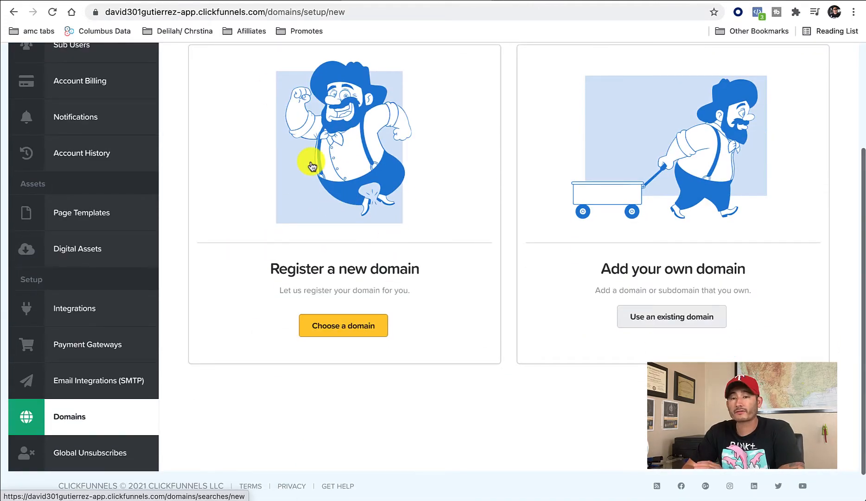
click(342, 327)
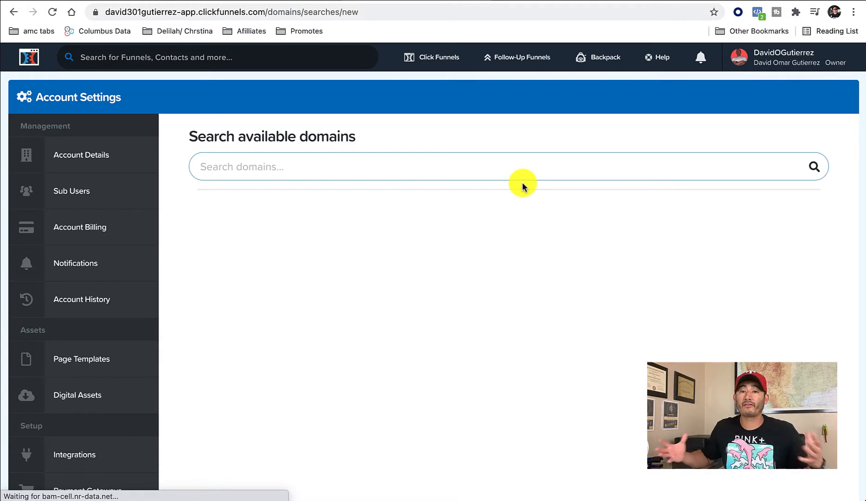
text(clickfunnels)
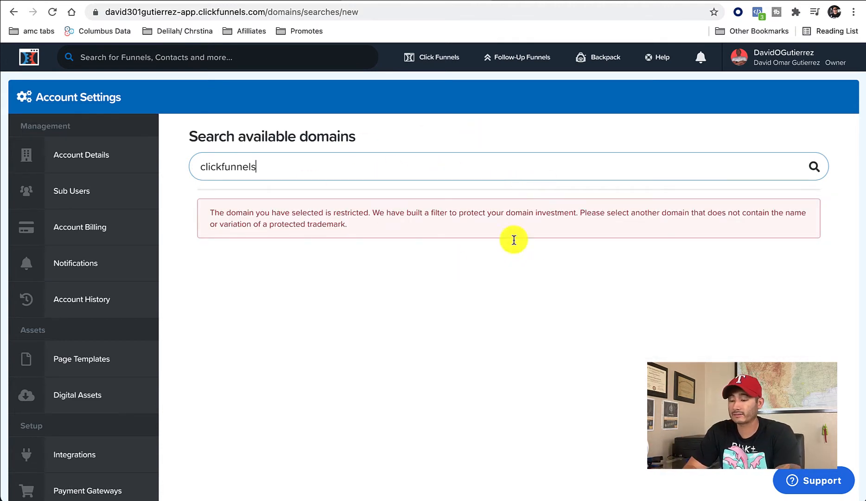
Step: Search instead for a domain made of the owner's name with 301 and select its .com version for registration
triple_click(333, 166)
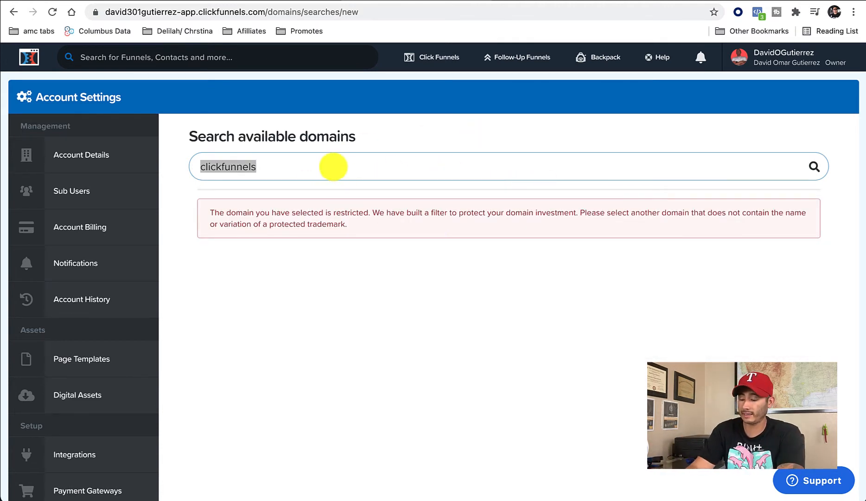
key(BackSpace)
text(david)
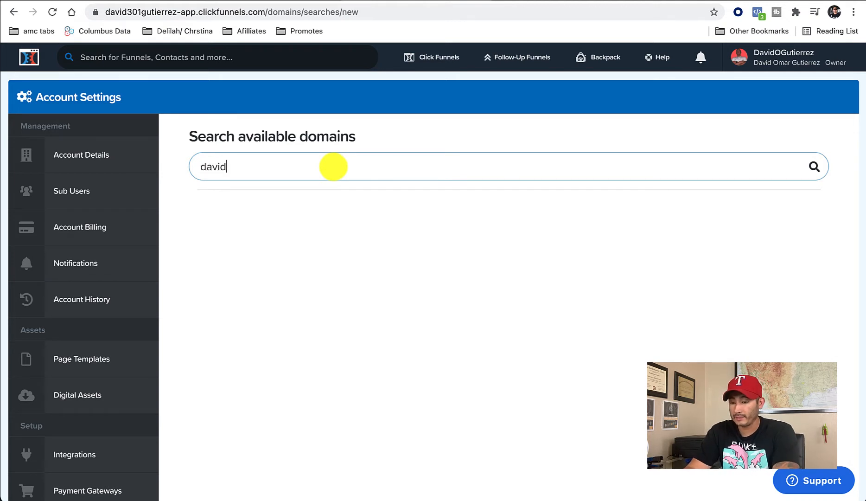
text(301)
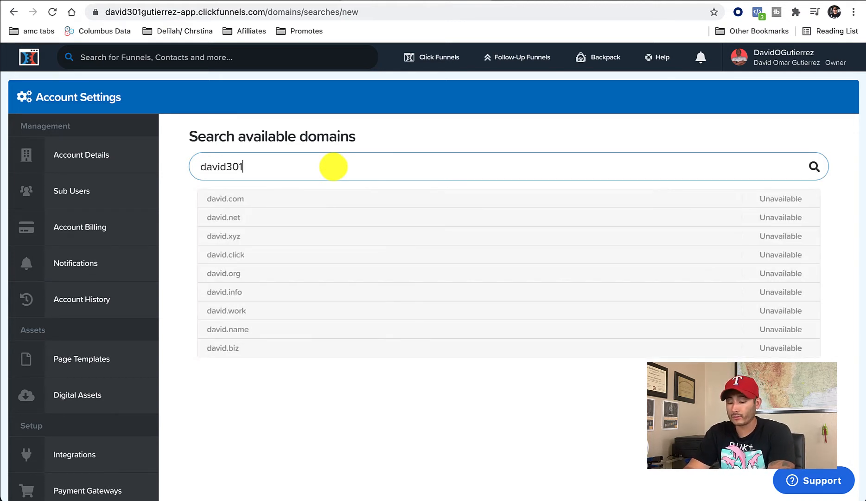
text(gutierrez)
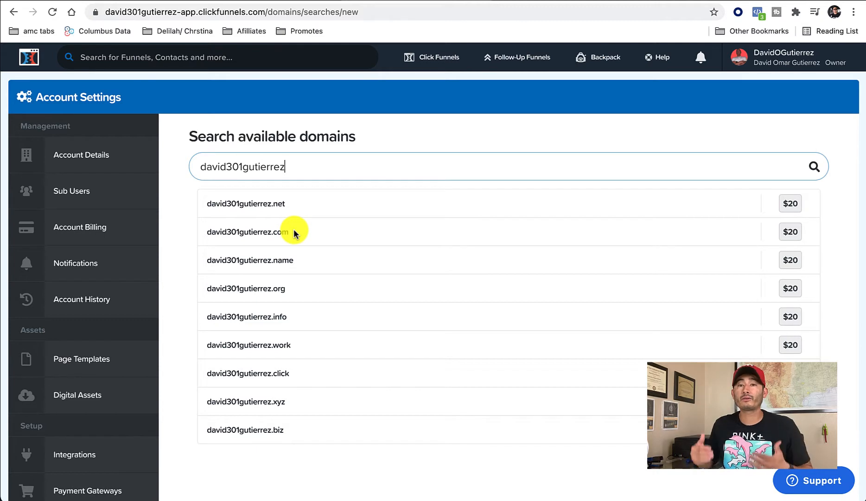
click(793, 232)
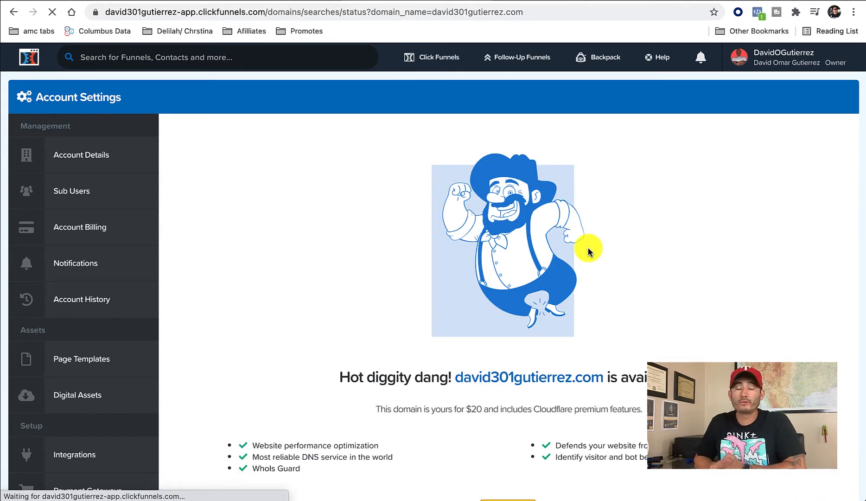
scroll(587, 247, down, 2)
scroll(587, 247, down, 1)
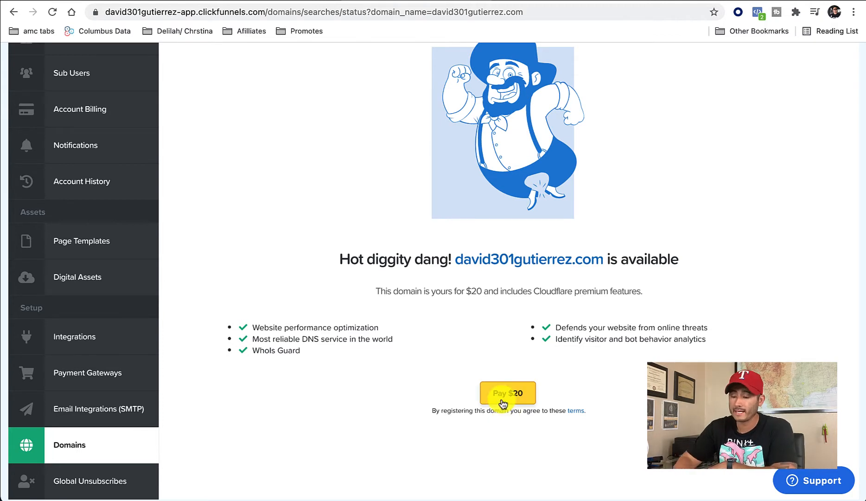
Step: Open the account's API integrations, start adding a new one and look through the available services
scroll(385, 325, up, 2)
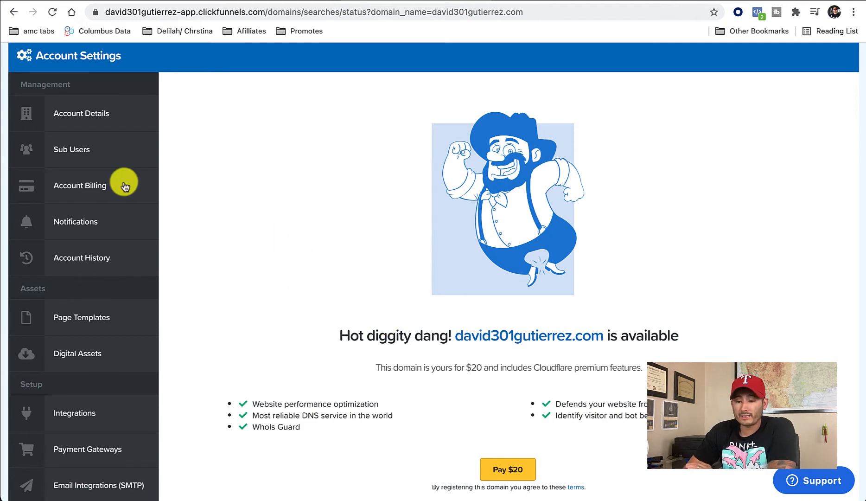
scroll(77, 406, down, 3)
click(81, 301)
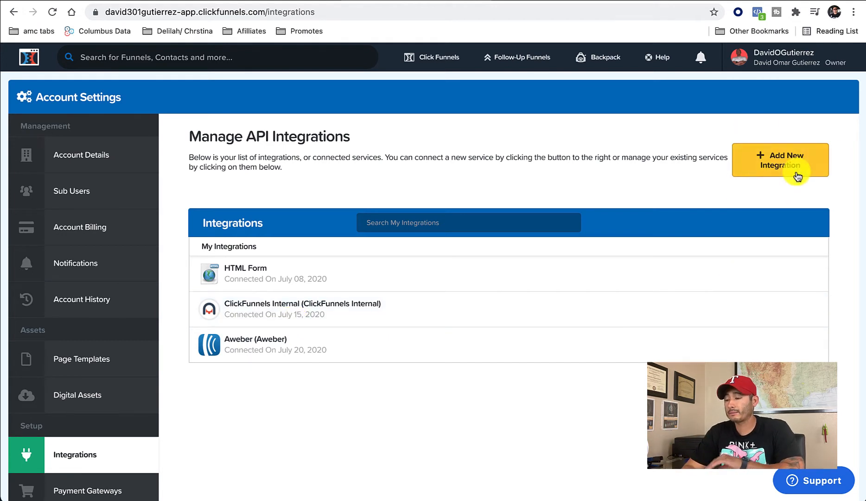
click(780, 168)
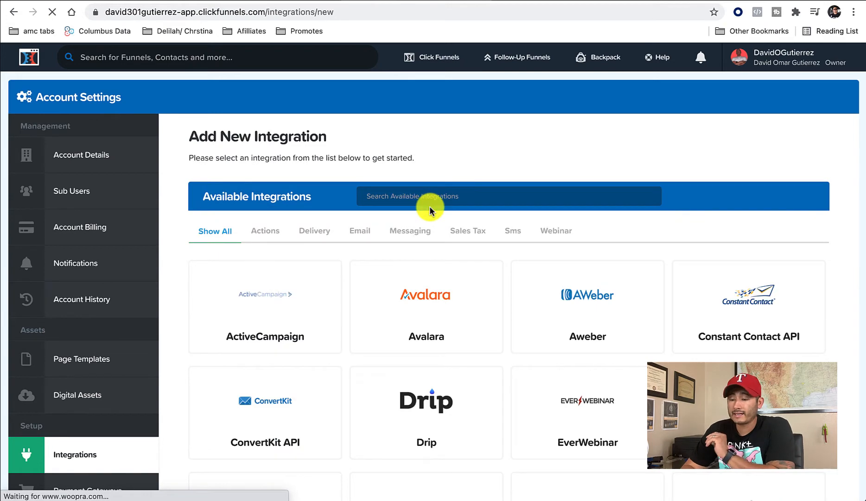
scroll(430, 206, down, 4)
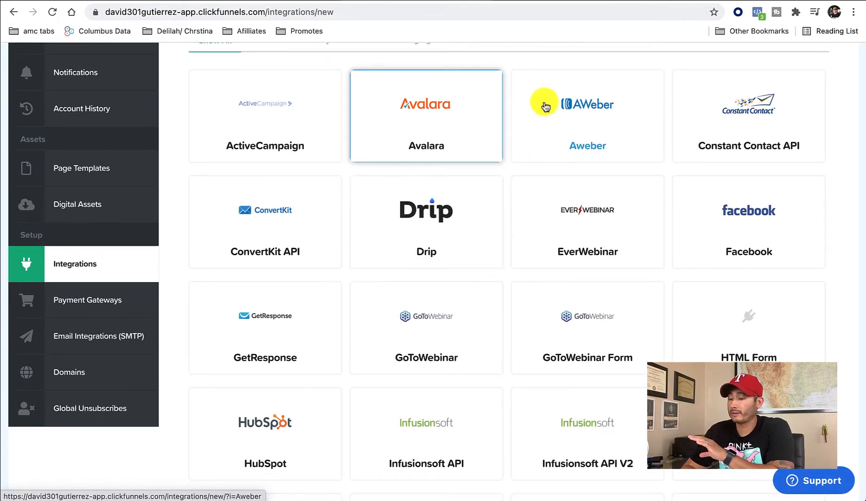
scroll(328, 261, down, 2)
scroll(249, 283, down, 3)
scroll(538, 309, down, 3)
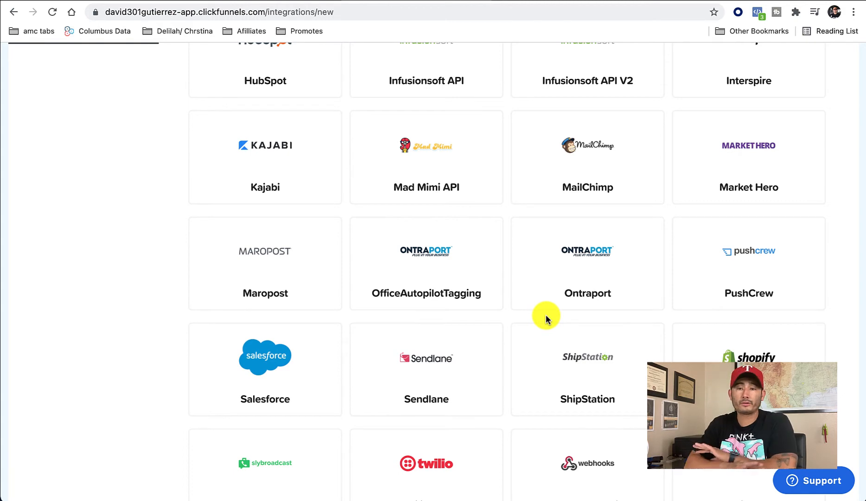
scroll(546, 318, up, 15)
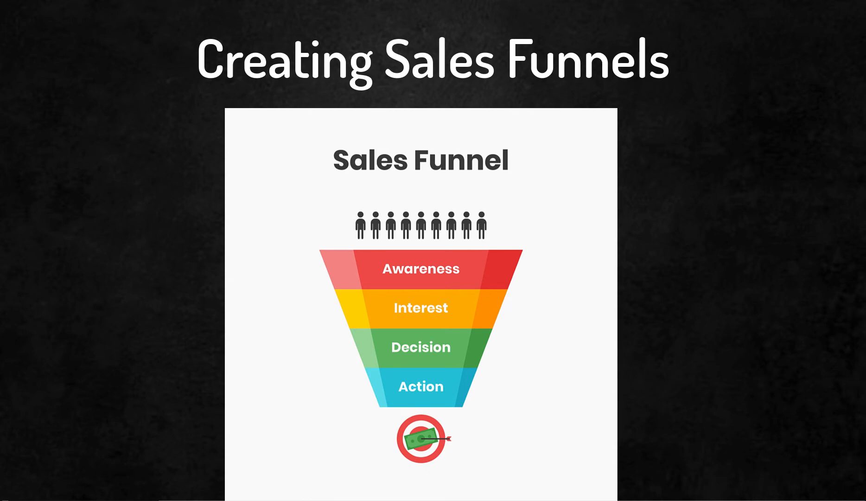
Step: Start building a new funnel with the classic builder and choose Collect Emails as its goal
mouse_move(421, 58)
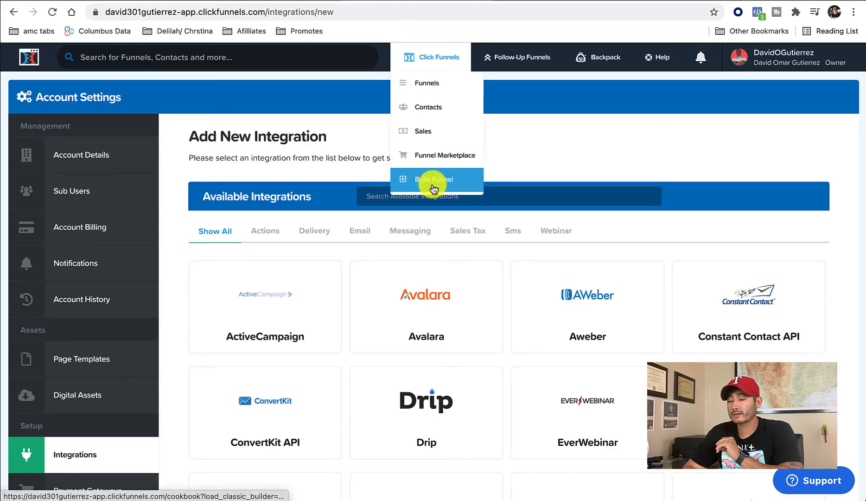
click(449, 185)
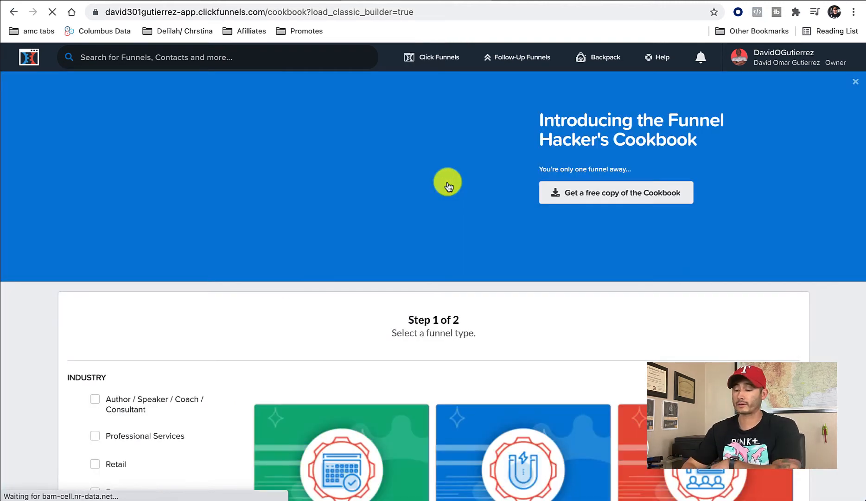
scroll(448, 185, down, 5)
scroll(448, 185, up, 3)
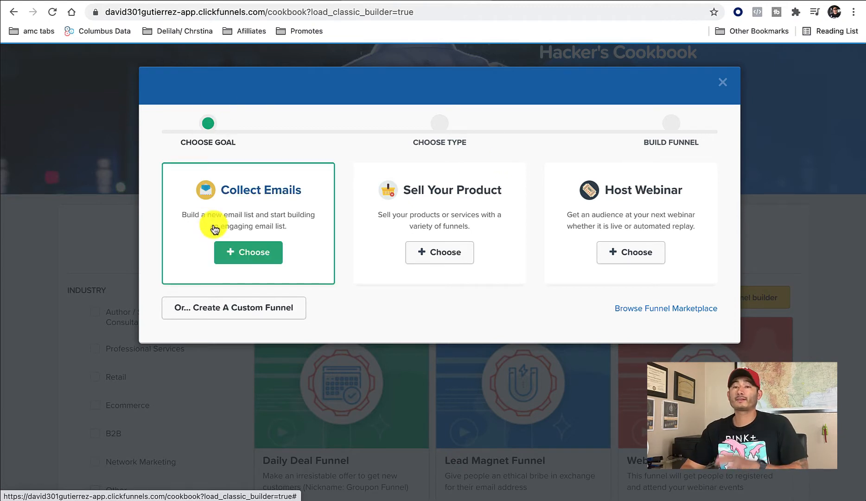
click(245, 248)
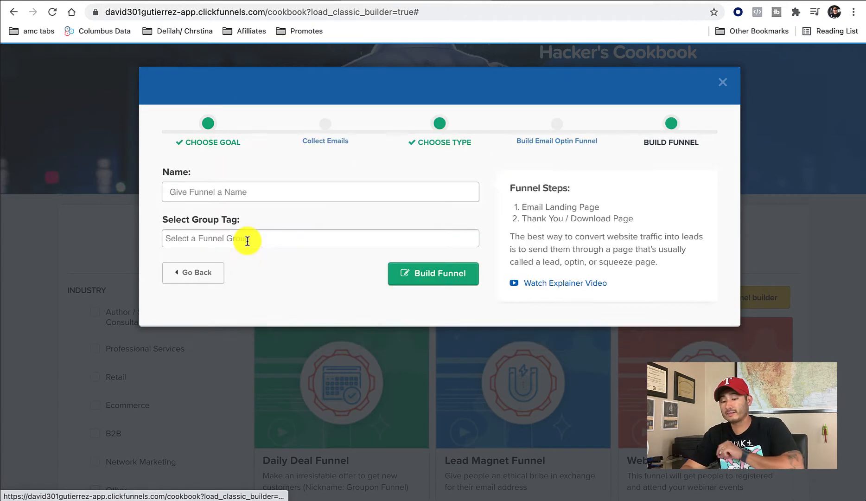
Step: Name the email optin funnel "YT Tester #2" and build it without a group tag
click(216, 195)
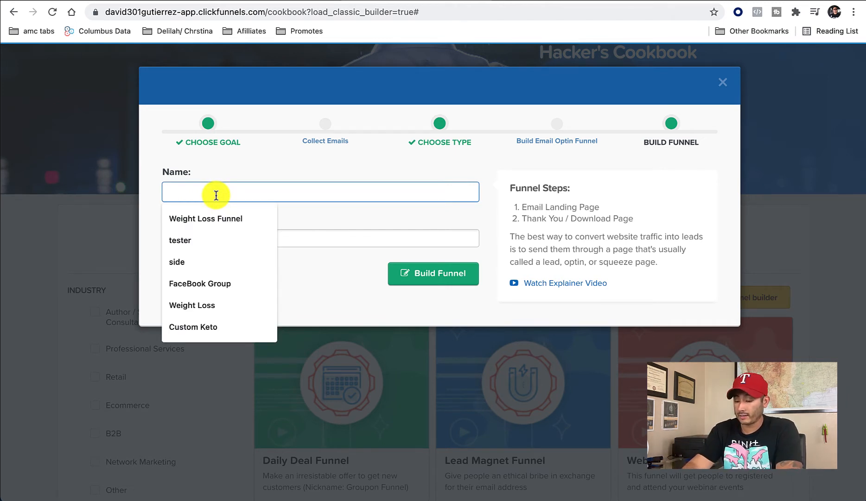
text(YT Tester)
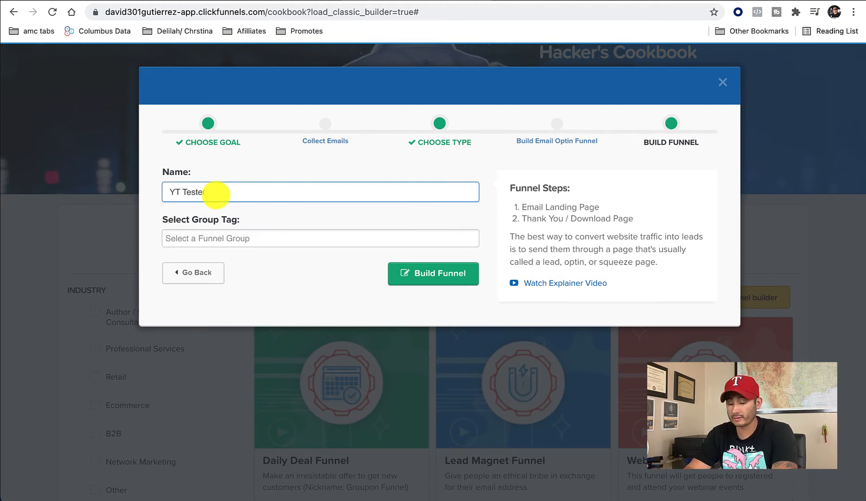
text( #2)
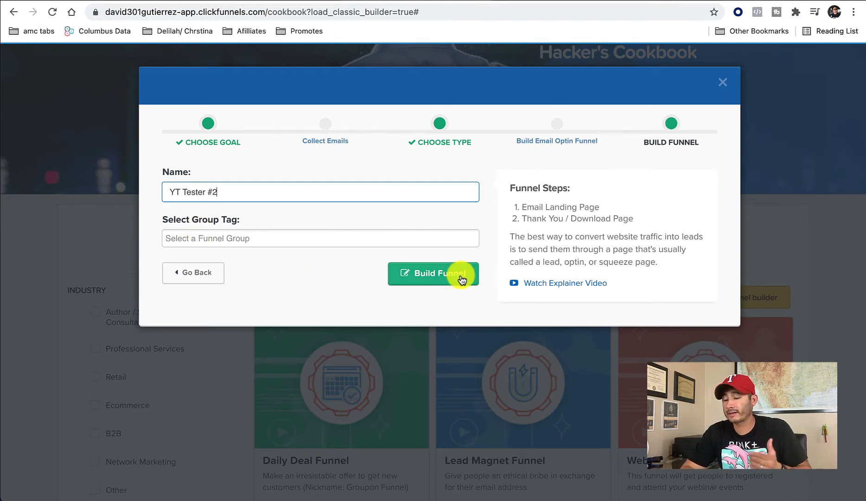
click(419, 277)
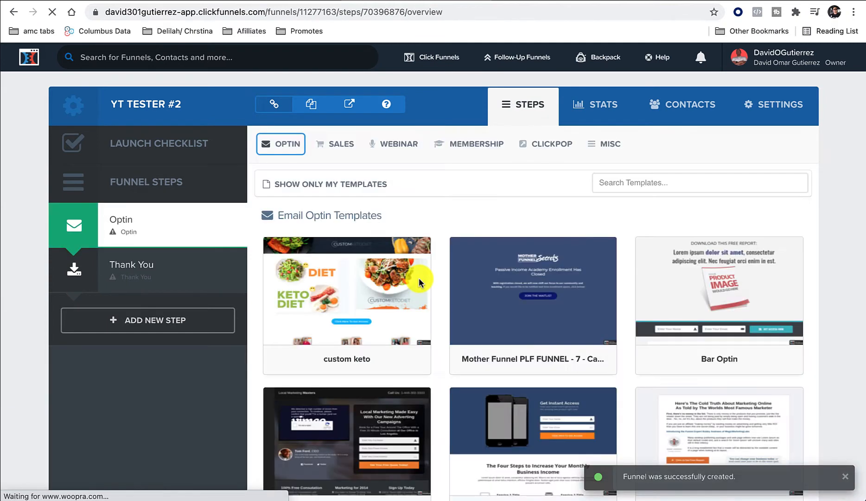
scroll(578, 301, down, 2)
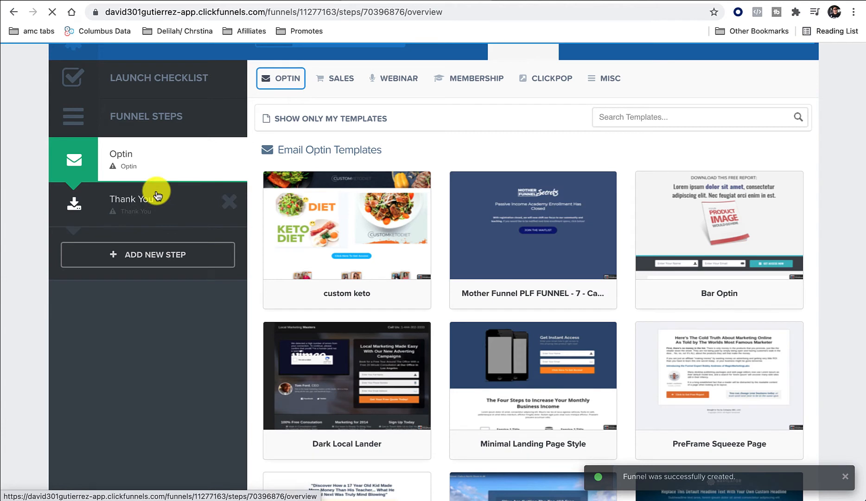
Step: Browse the email optin templates, preview Grey Video Optin and select it for the Optin step
click(114, 79)
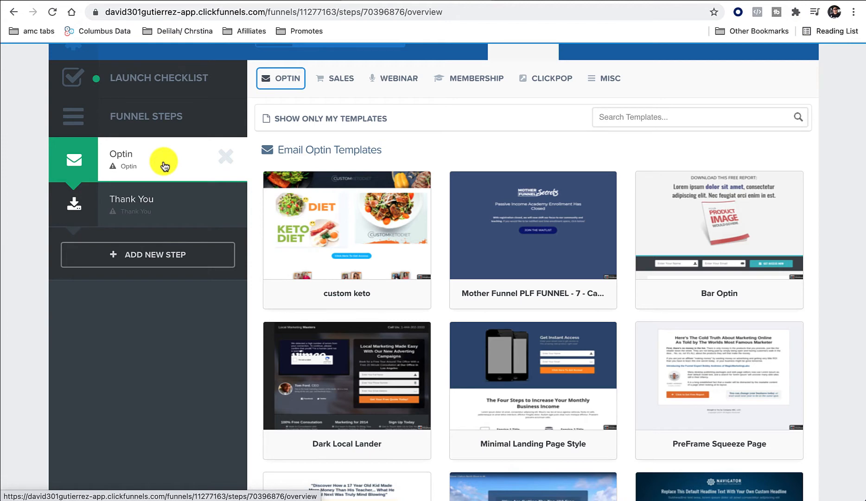
scroll(514, 265, down, 7)
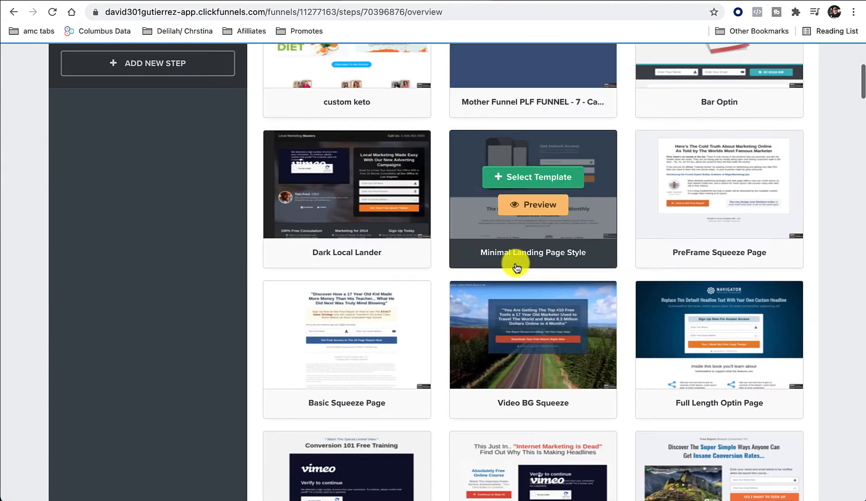
scroll(516, 266, up, 2)
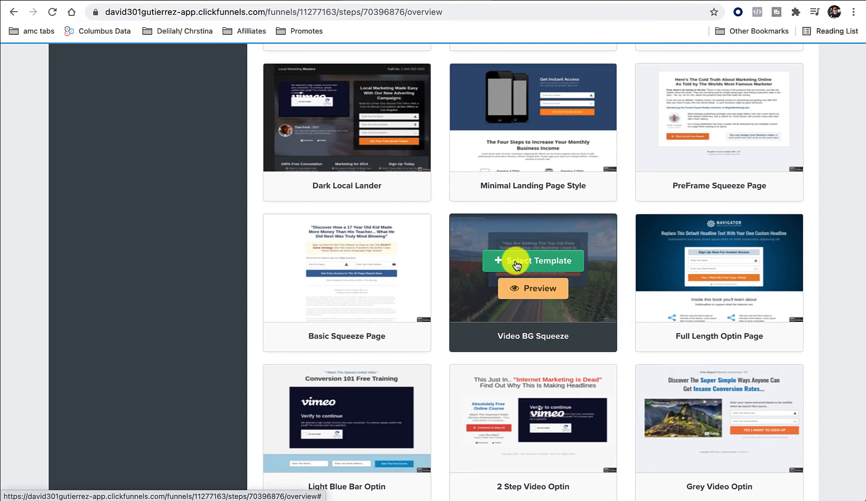
scroll(517, 265, down, 6)
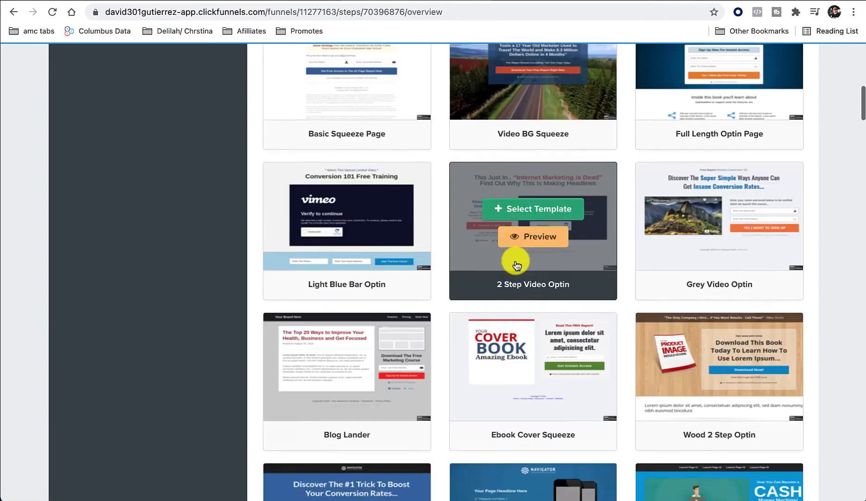
scroll(517, 265, down, 1)
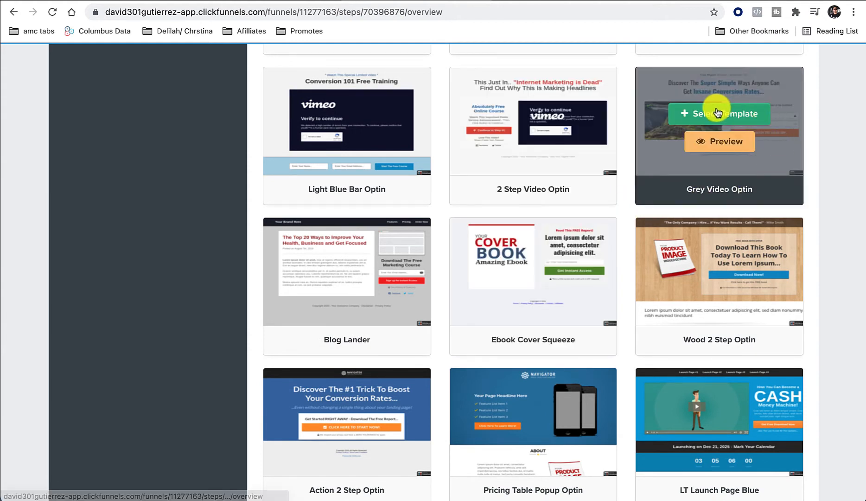
click(725, 140)
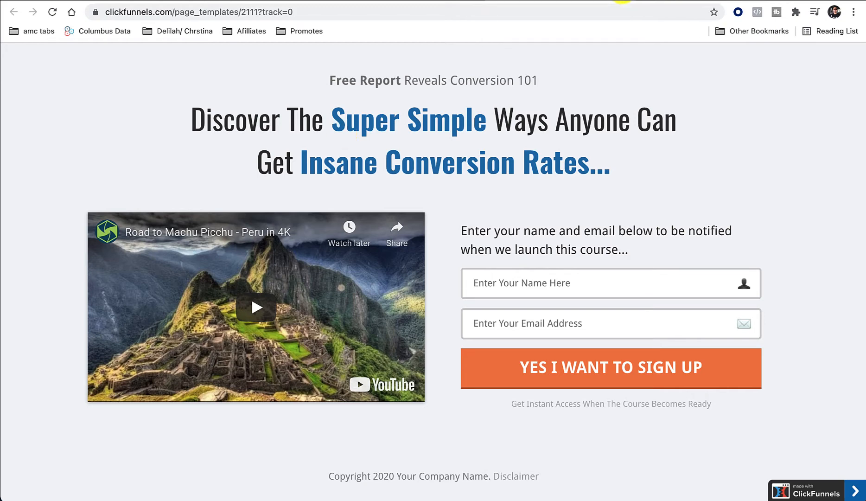
click(623, 2)
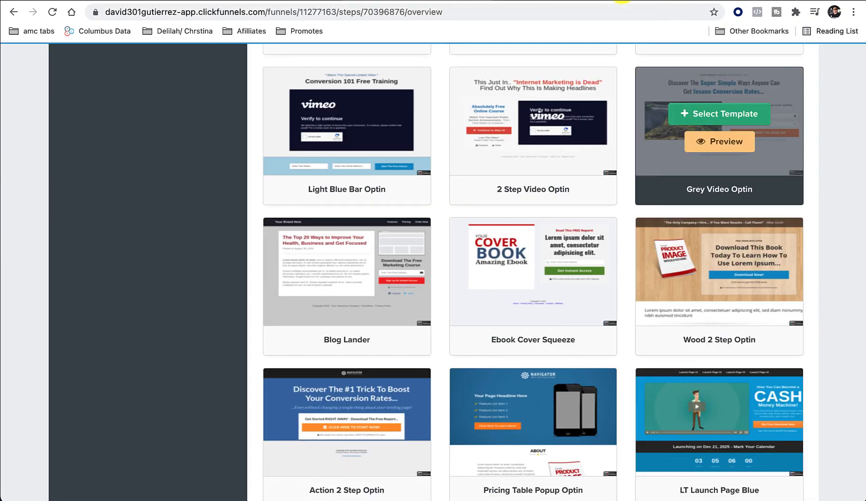
click(726, 115)
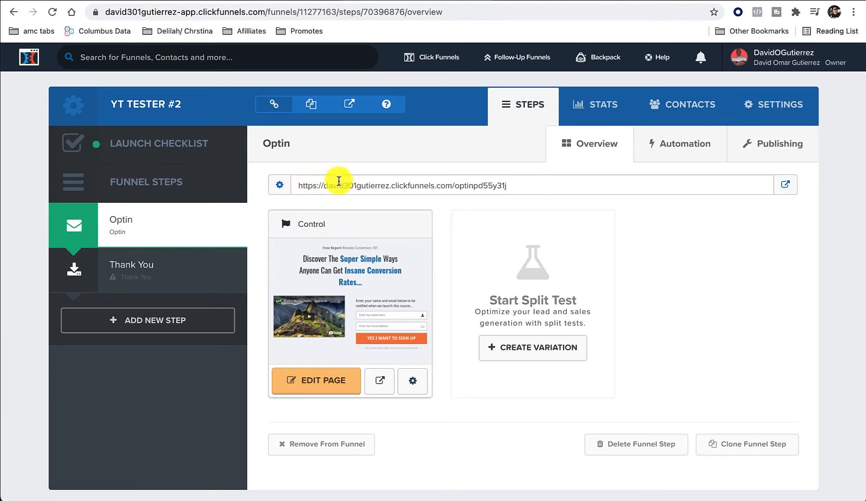
Step: Open the funnel's settings and assign the owner's custom .com domain to the funnel
click(787, 112)
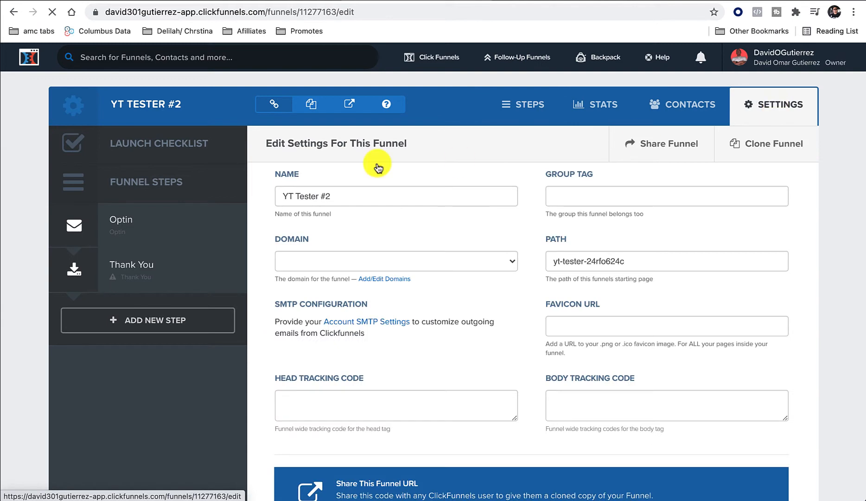
click(355, 264)
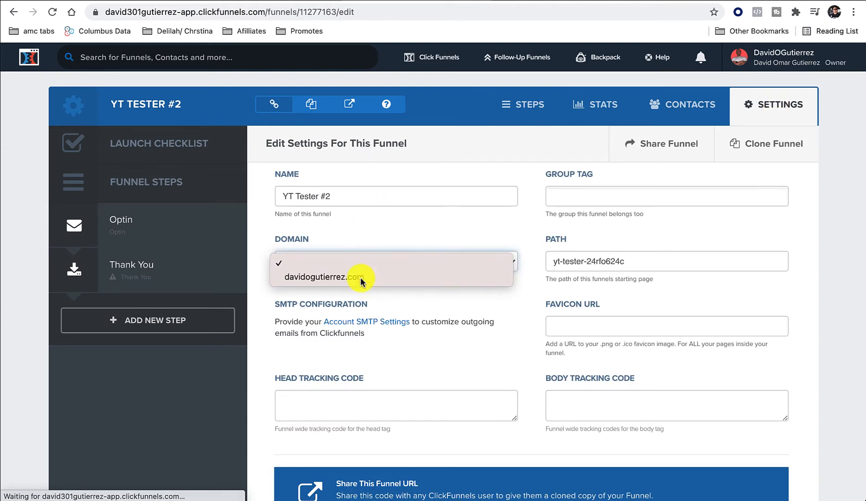
click(363, 281)
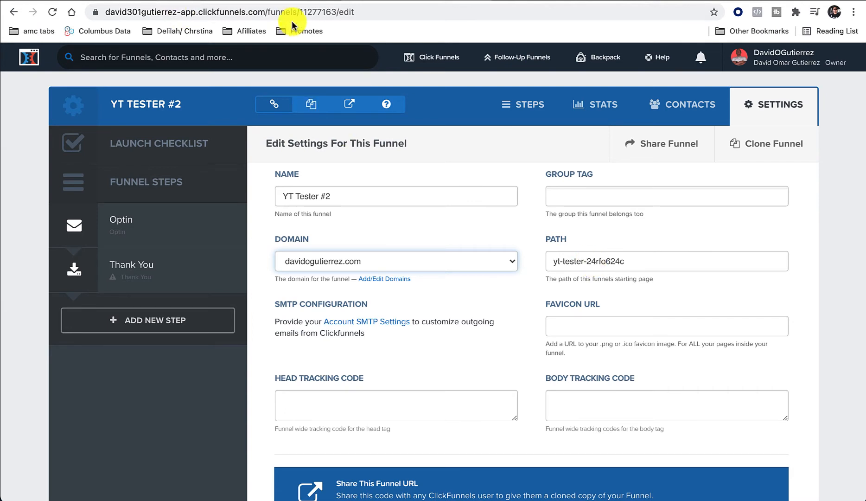
drag(266, 11, 359, 6)
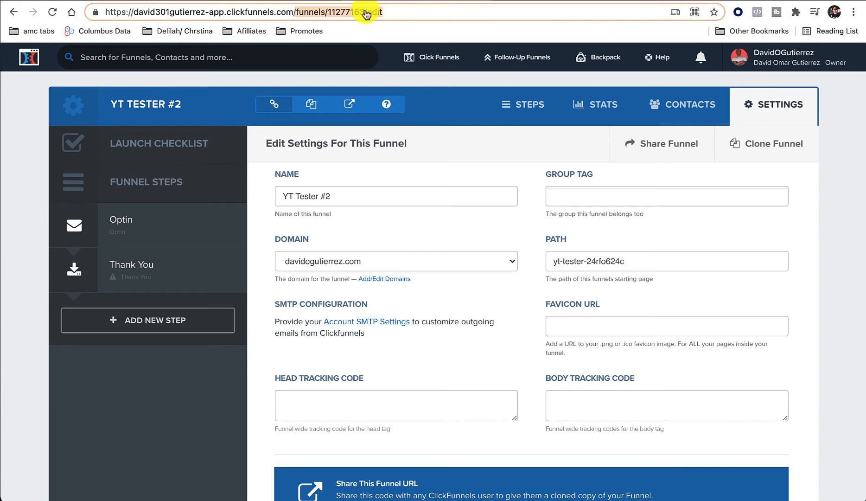
Step: Replace the funnel's starting path with "go"
click(577, 259)
key(BackSpace)
key(BackSpace)
key(BackSpace)
key(BackSpace)
key(BackSpace)
key(BackSpace)
double_click(578, 259)
key(BackSpace)
key(BackSpace)
key(BackSpace)
key(BackSpace)
text(go)
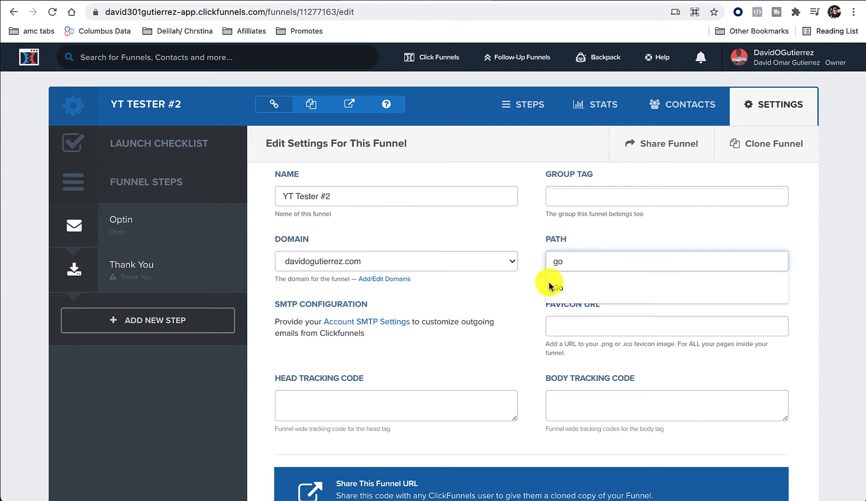
Step: Set the funnel's path to "Then" and save the updated funnel settings
double_click(584, 262)
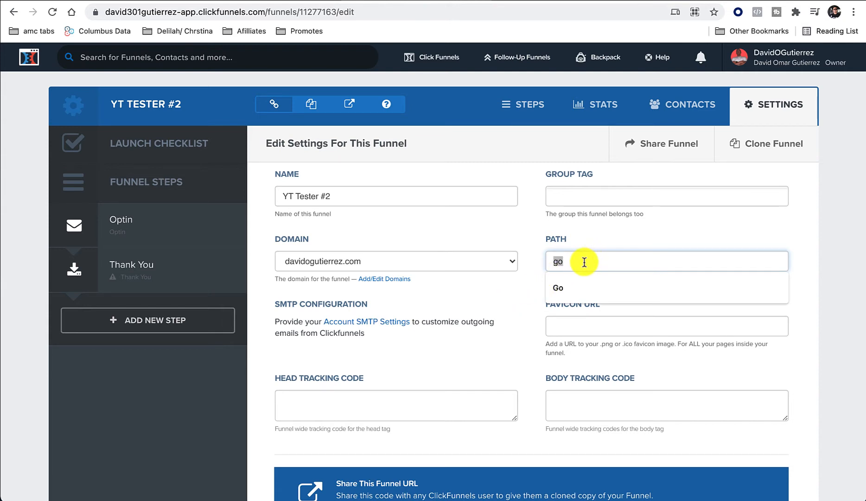
text(Ther)
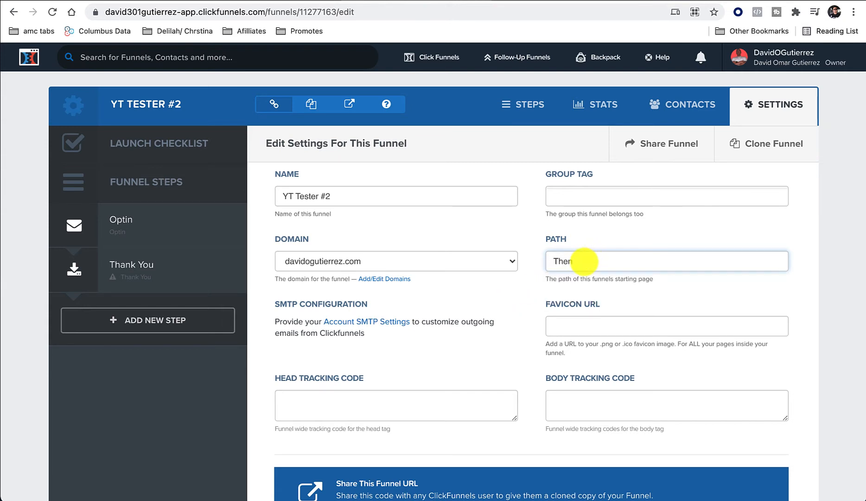
click(523, 290)
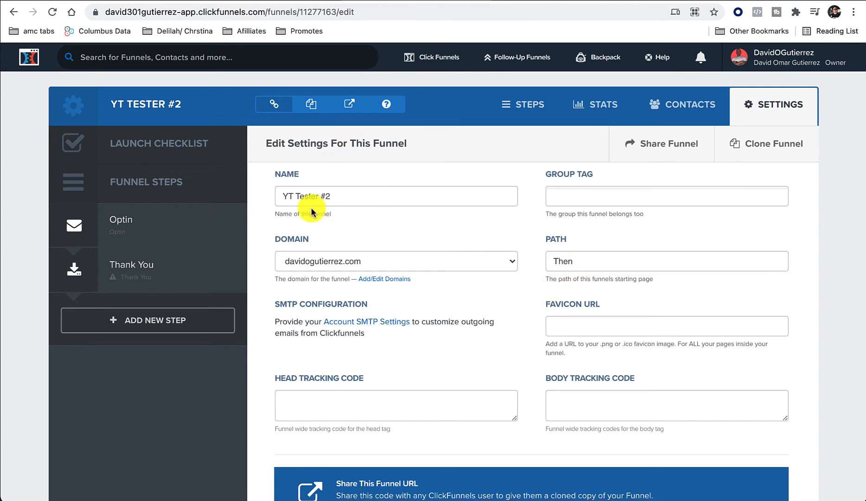
scroll(621, 204, down, 3)
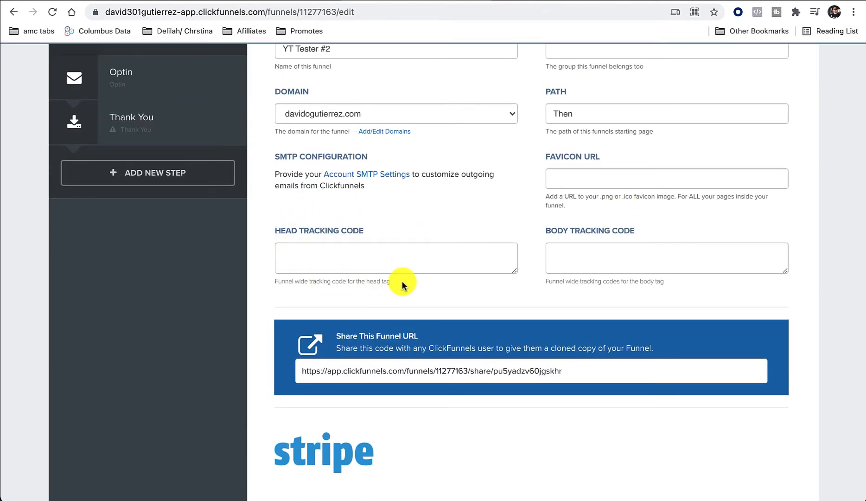
scroll(403, 284, down, 8)
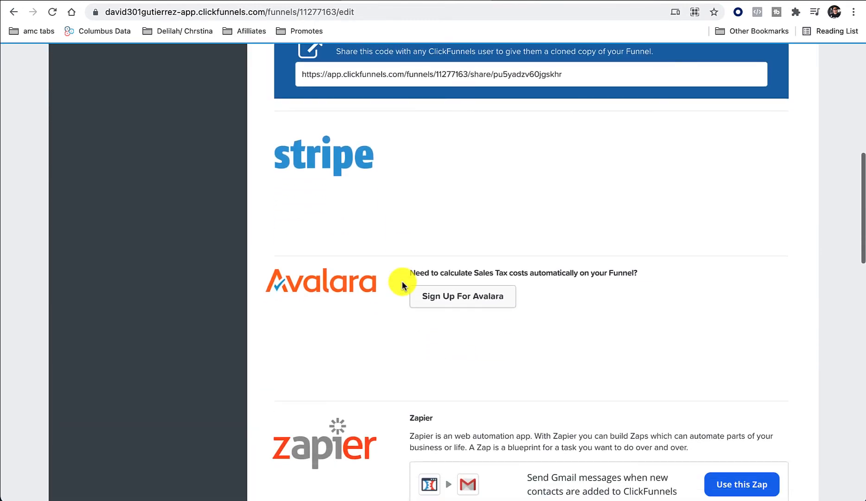
scroll(402, 281, down, 20)
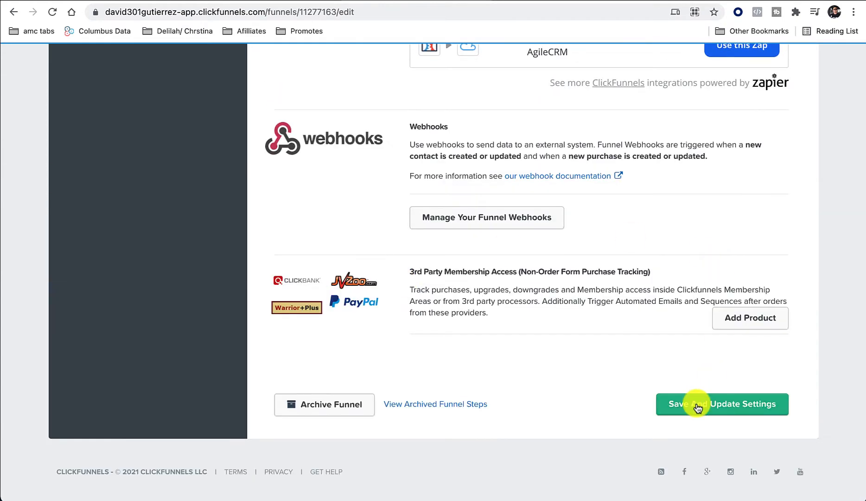
click(698, 406)
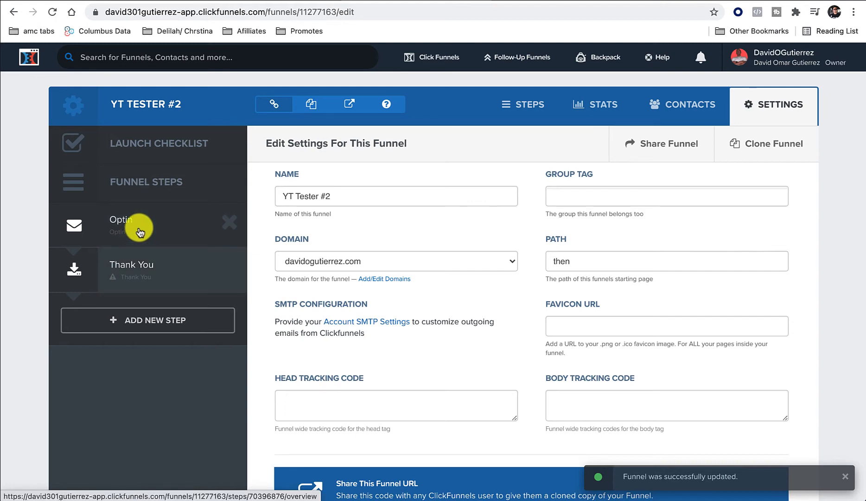
Step: Open the Optin step's publishing settings, set its path to "Then" and update the funnel step
click(139, 231)
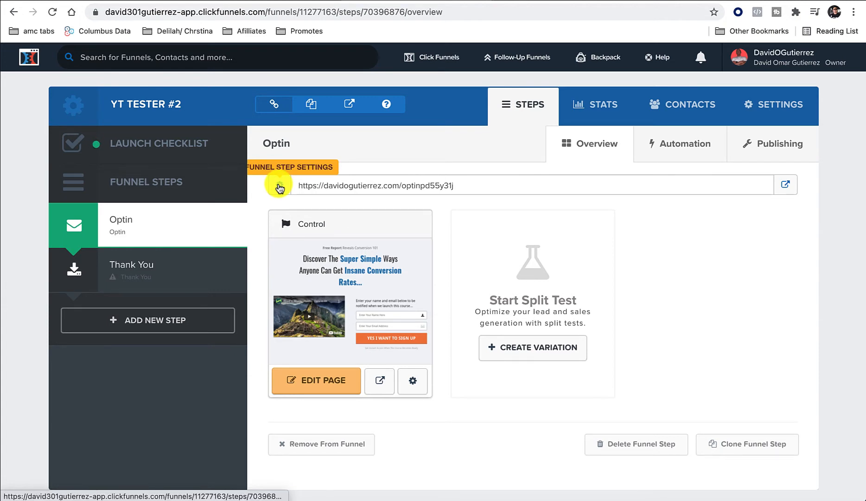
click(279, 187)
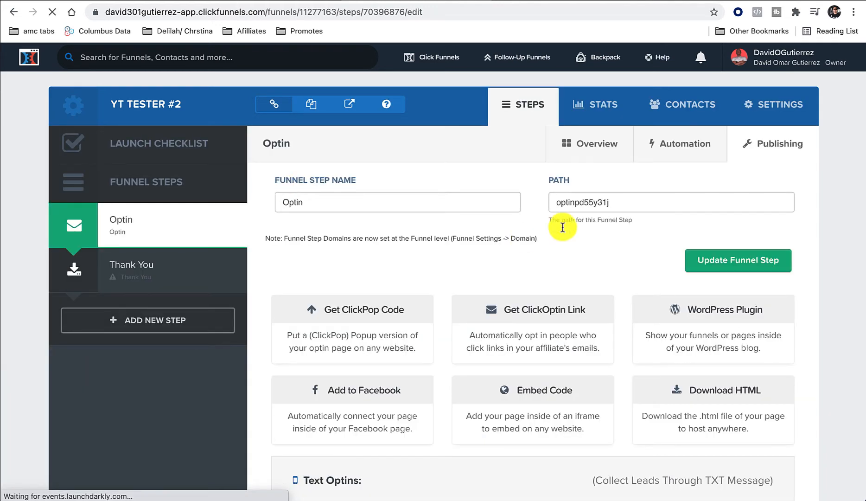
click(588, 204)
double_click(589, 205)
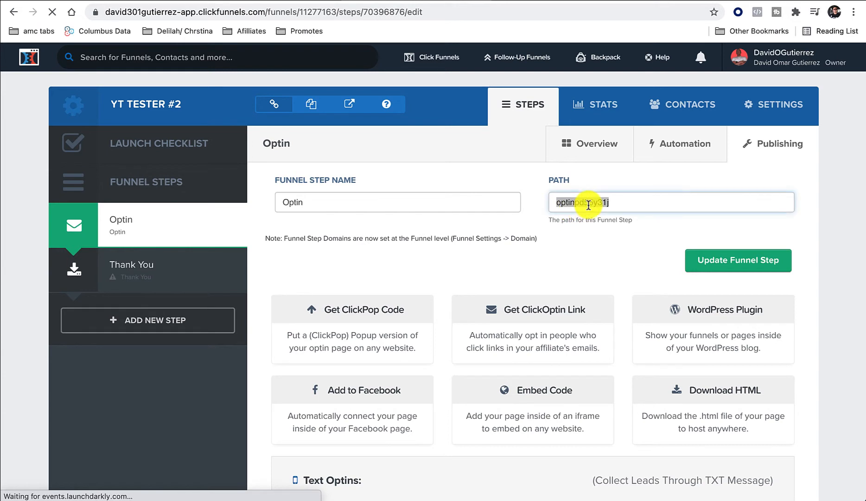
key(BackSpace)
text(Then)
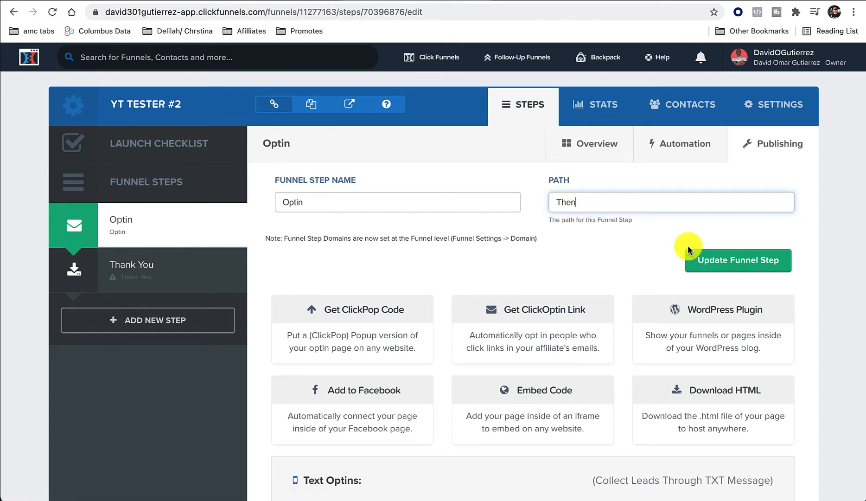
click(707, 260)
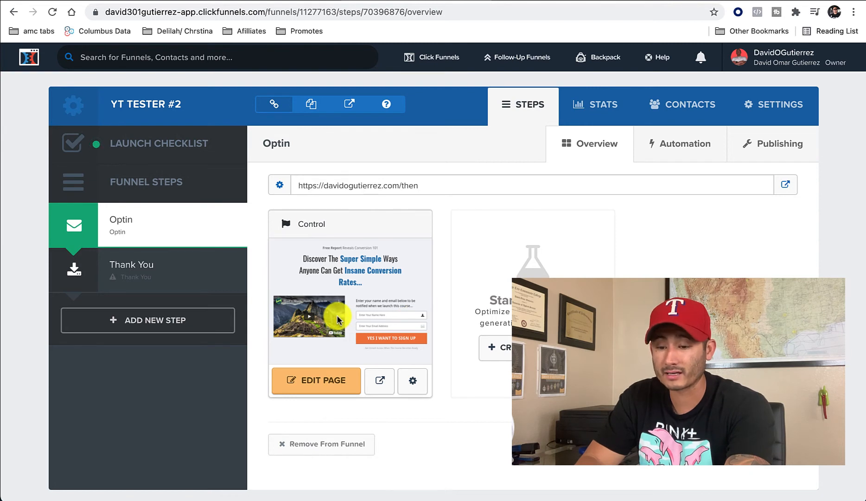
Step: Open the Optin page for editing and replace its headline with "Learn How To Build A 6 Figure Income With This Simple Process"
mouse_move(810, 58)
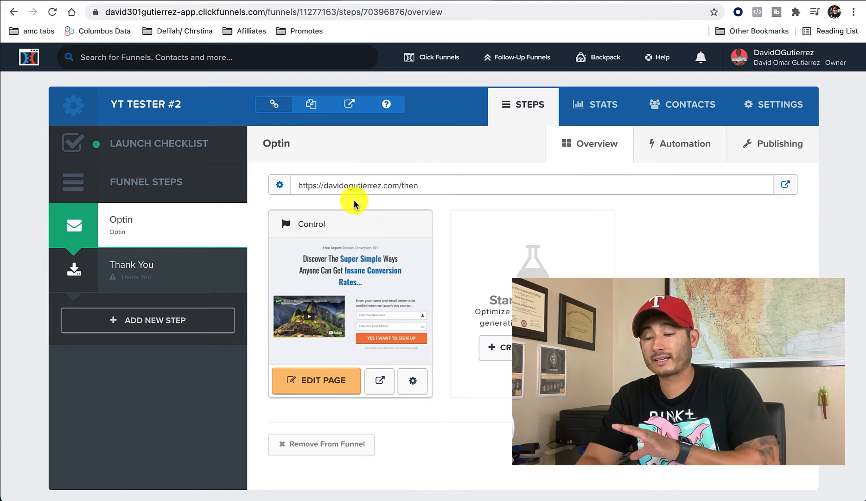
click(317, 383)
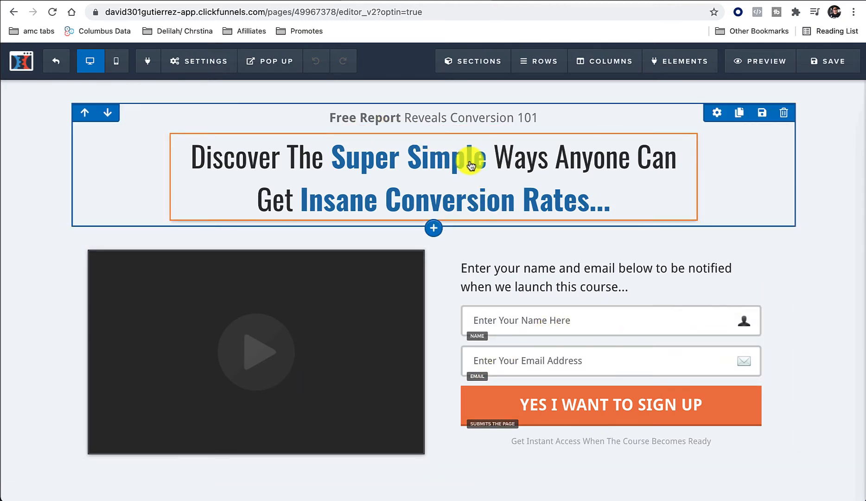
click(385, 163)
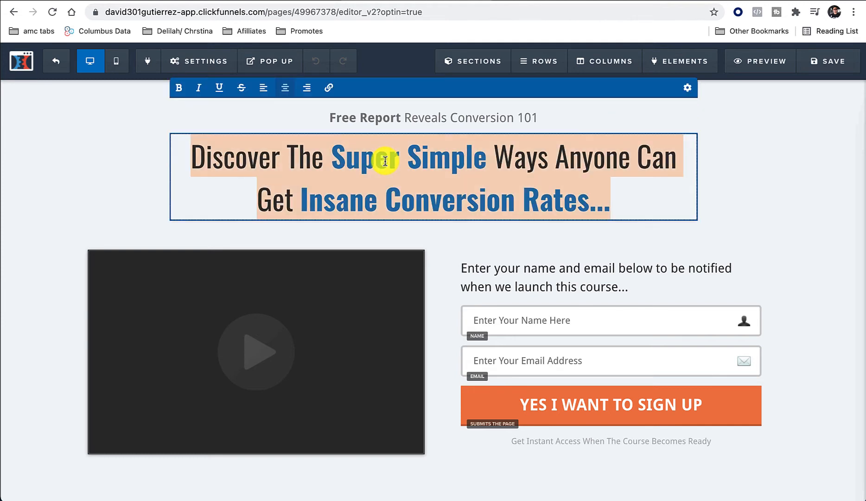
key(BackSpace)
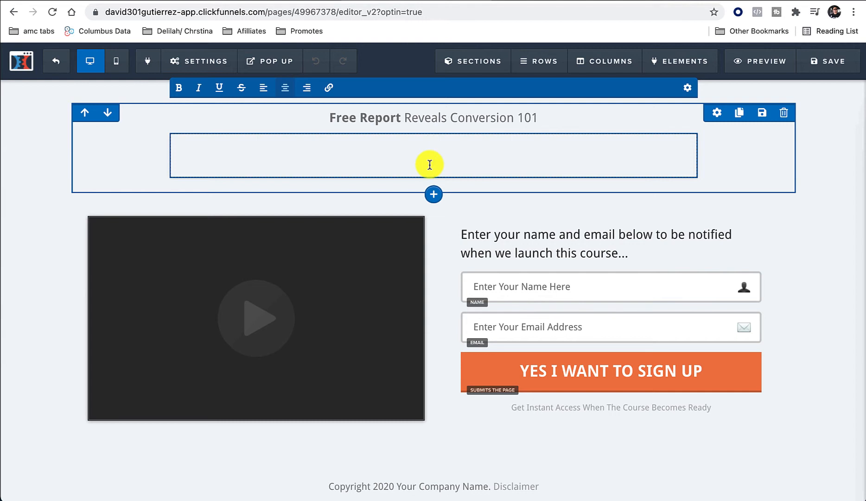
text(Learn How to)
key(BackSpace)
key(BackSpace)
text(To Build A 6 Figure Income wi)
key(BackSpace)
key(BackSpace)
text(With This )
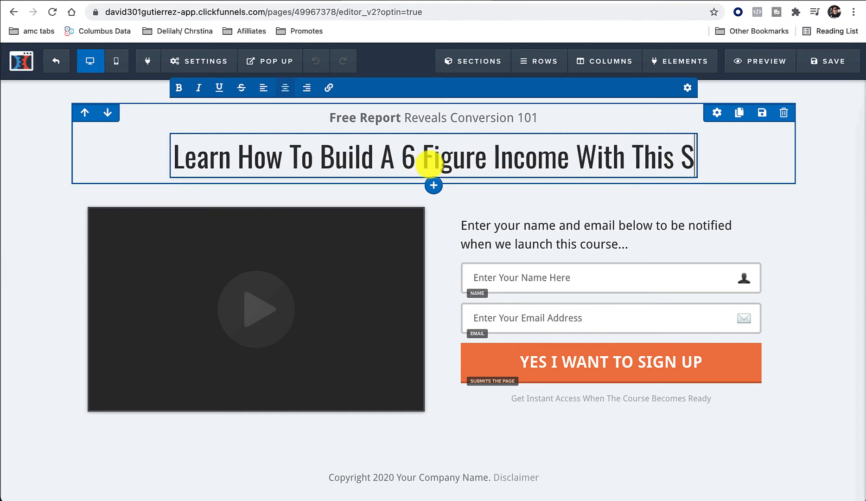
text(SImple)
key(BackSpace)
key(BackSpace)
key(BackSpace)
key(BackSpace)
key(BackSpace)
key(BackSpace)
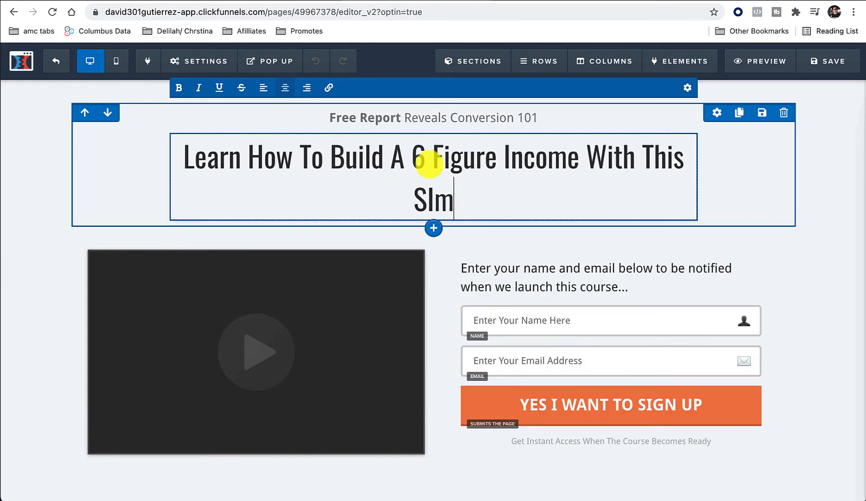
text(imple Process)
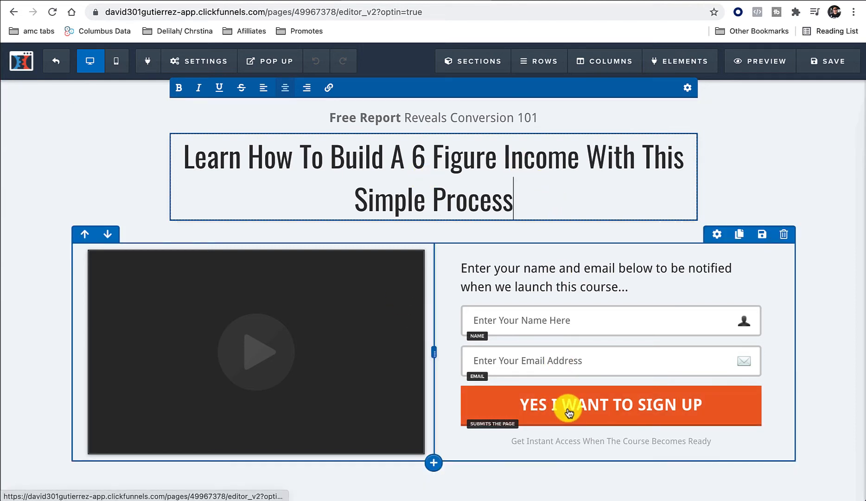
Step: Change the optin button's background color from the settings to a bright blue, #1c15e4
click(716, 410)
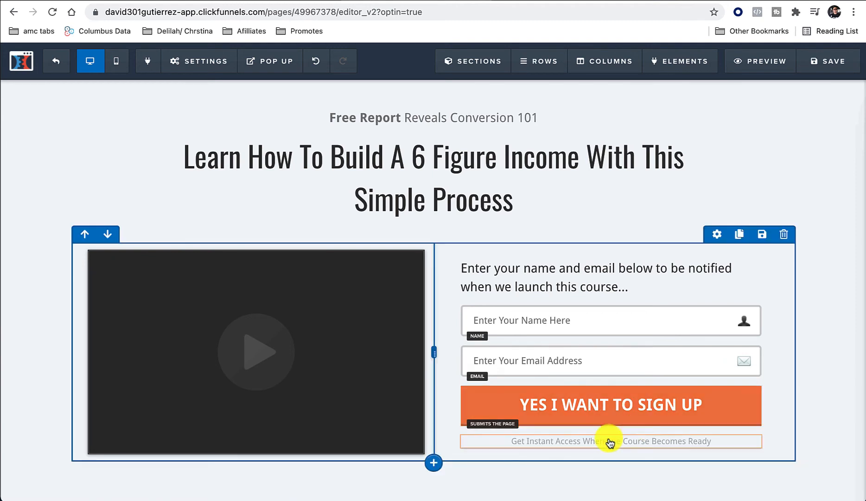
click(706, 377)
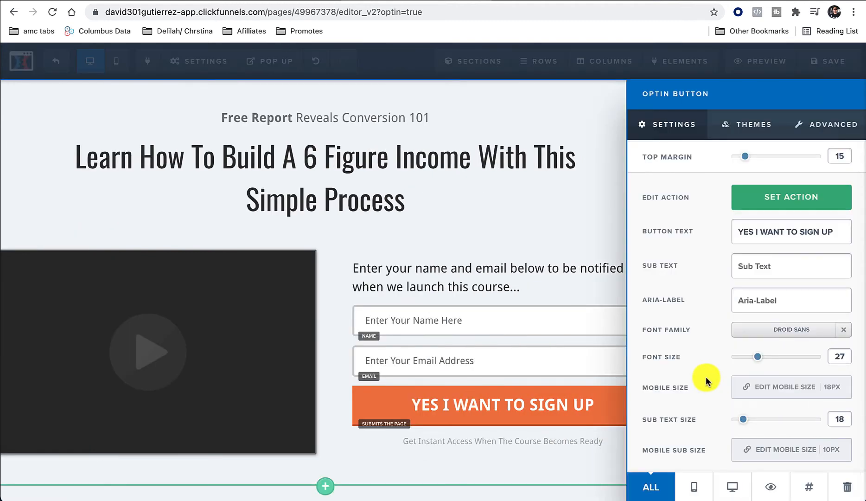
scroll(706, 377, down, 2)
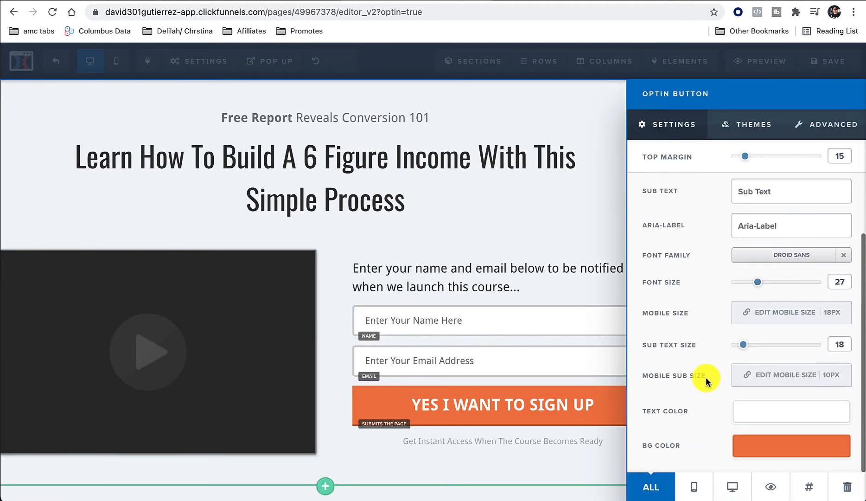
click(782, 445)
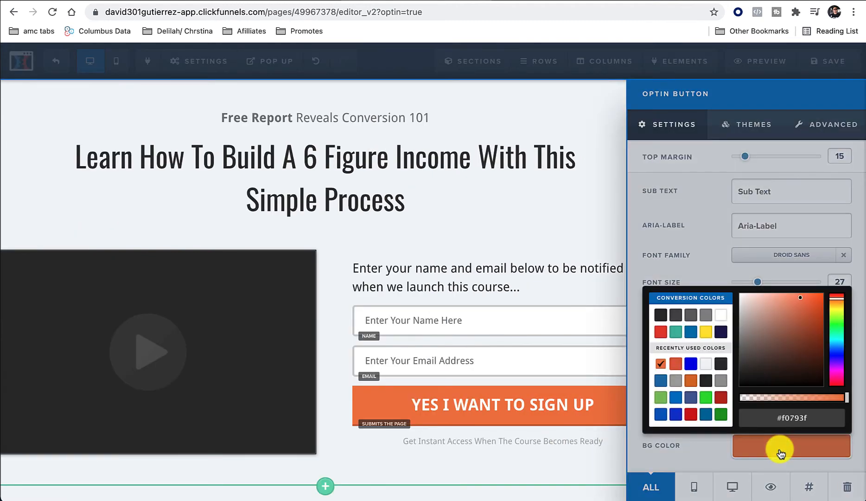
click(797, 306)
mouse_move(797, 305)
mouse_down()
mouse_move(768, 308)
mouse_move(783, 343)
mouse_up()
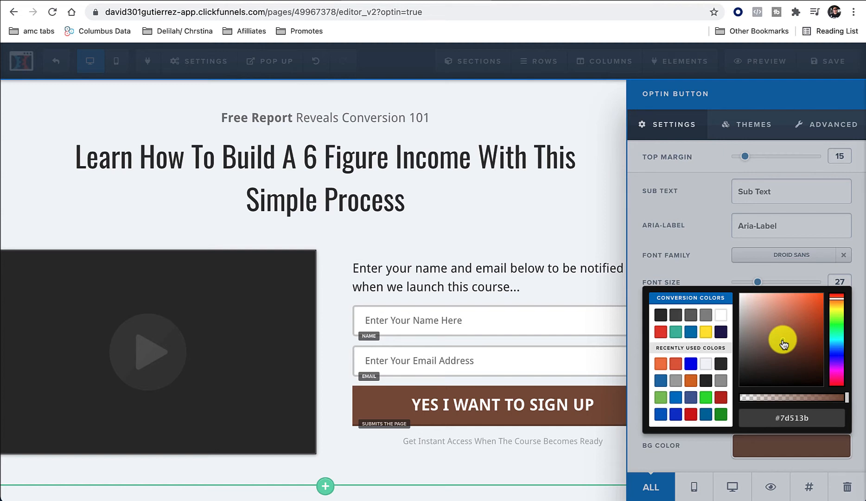
click(783, 343)
click(835, 356)
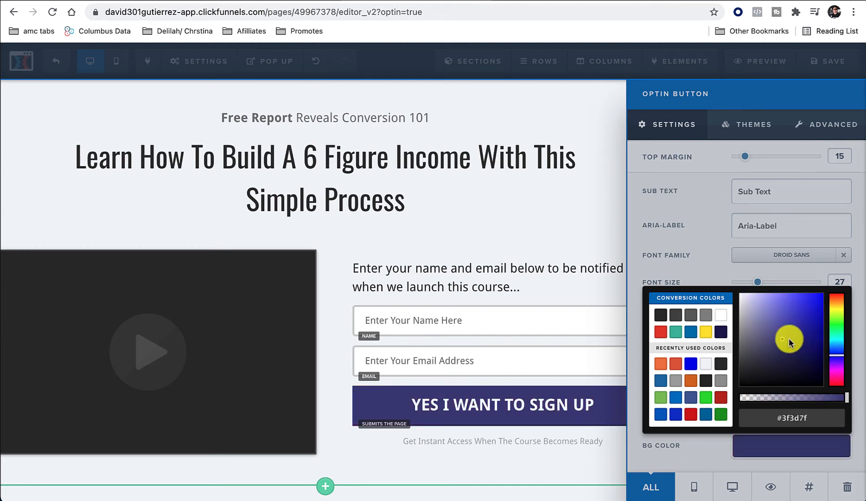
drag(783, 343, 814, 304)
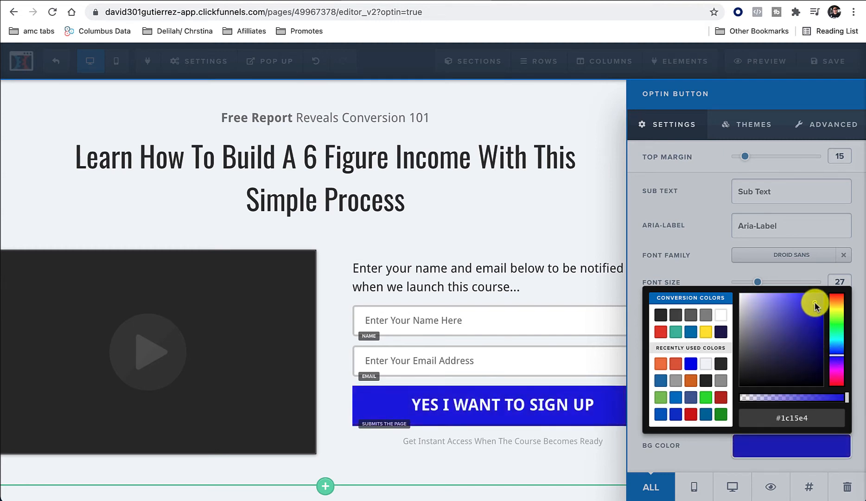
click(693, 456)
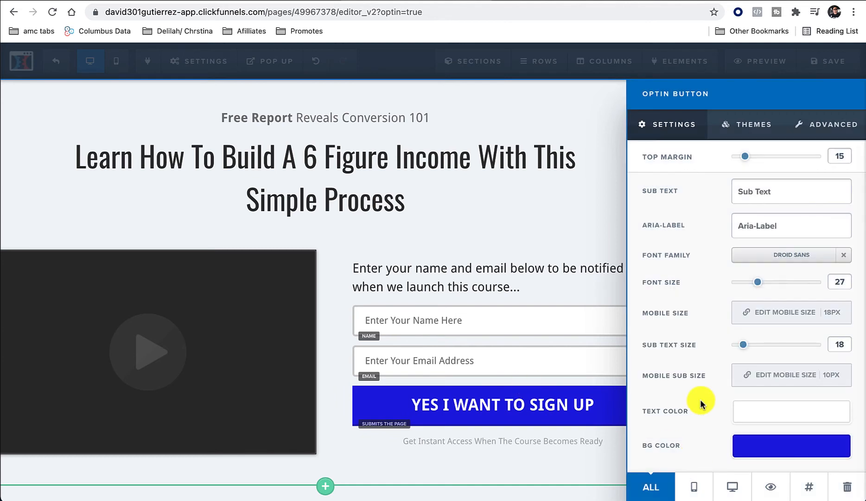
Step: Replace the optin button's text with "Click Here To Fond Out How" and close the button settings
scroll(800, 289, up, 2)
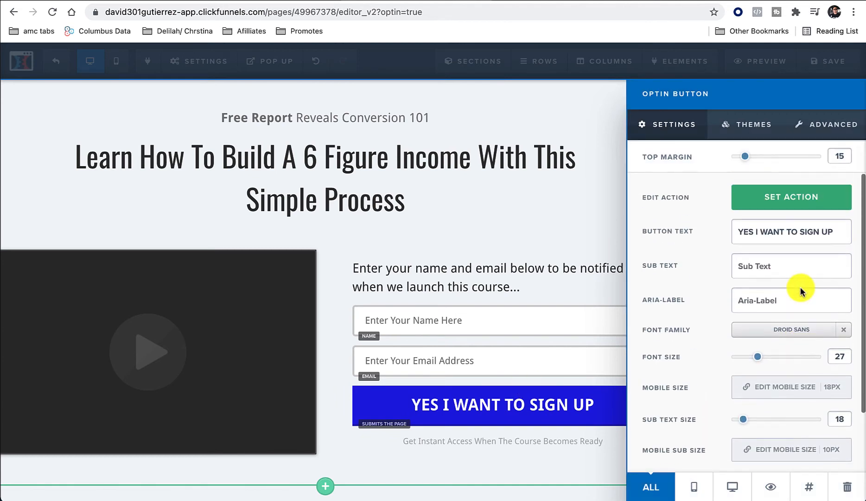
triple_click(787, 232)
text(C)
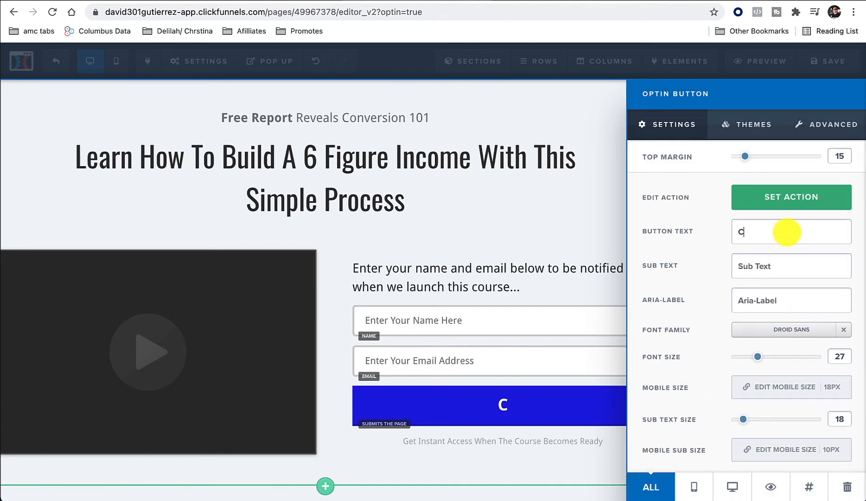
text(lick Here T)
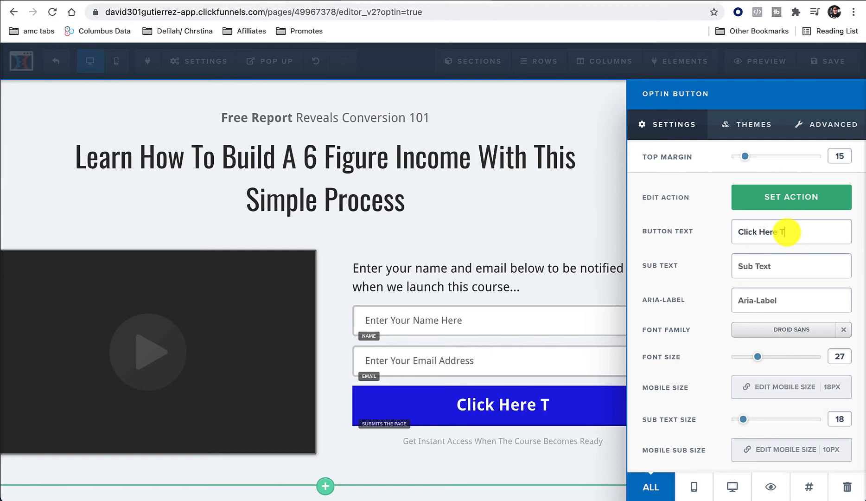
text(o Contine)
key(BackSpace)
key(BackSpace)
key(BackSpace)
key(BackSpace)
key(BackSpace)
key(BackSpace)
key(BackSpace)
text(Fond)
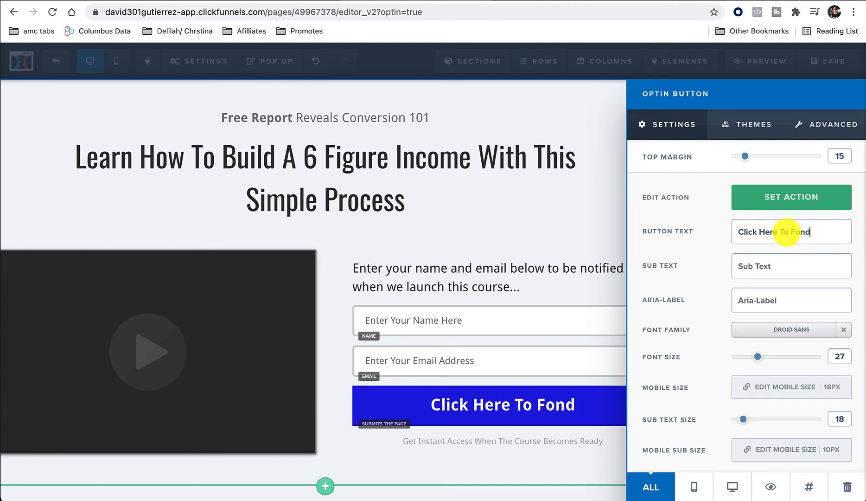
text( Out How)
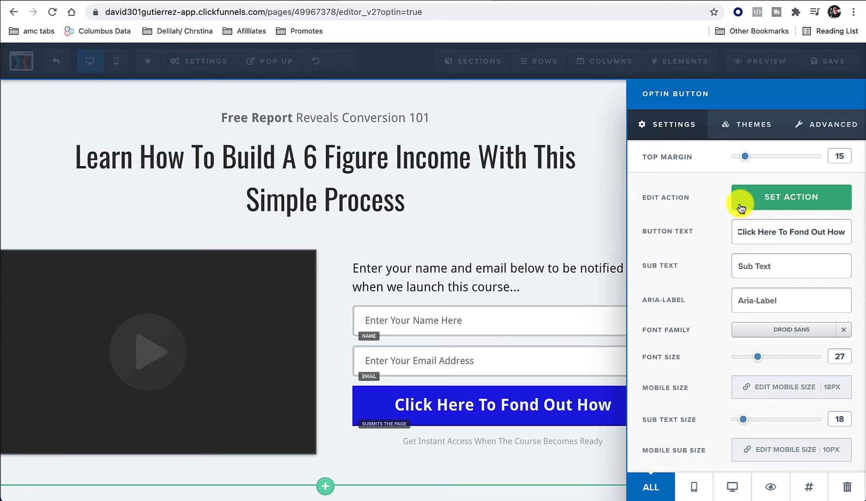
click(603, 193)
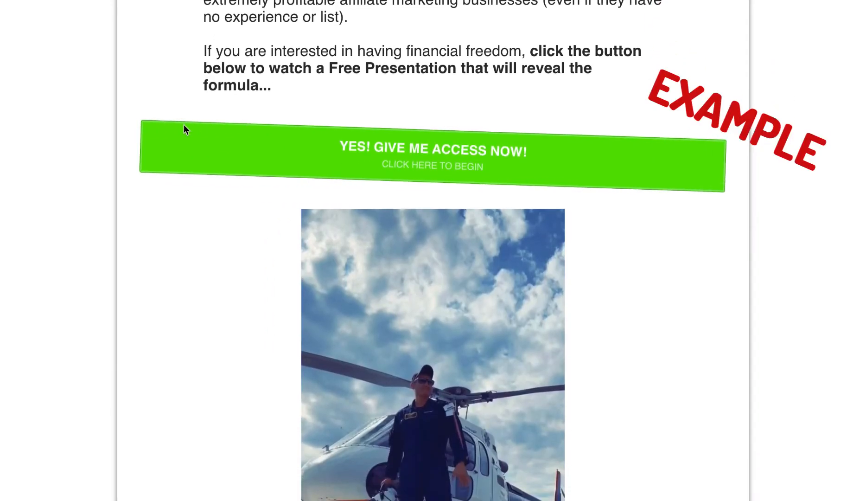
scroll(184, 125, down, 3)
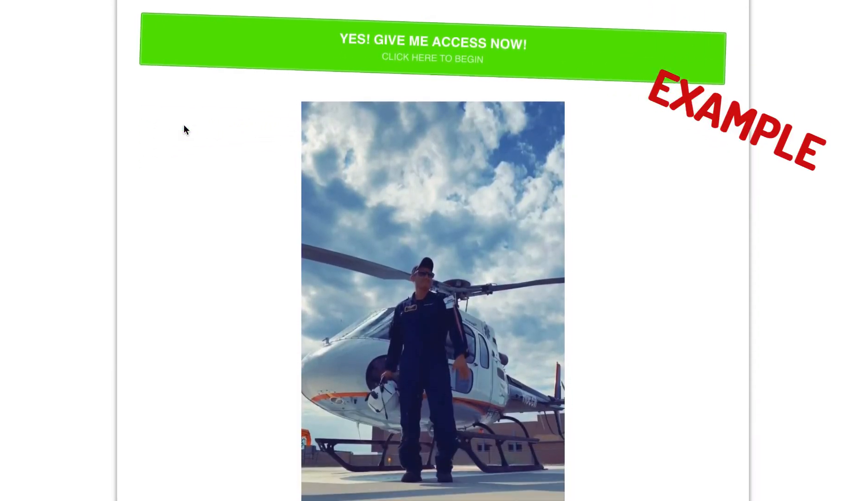
scroll(183, 125, down, 4)
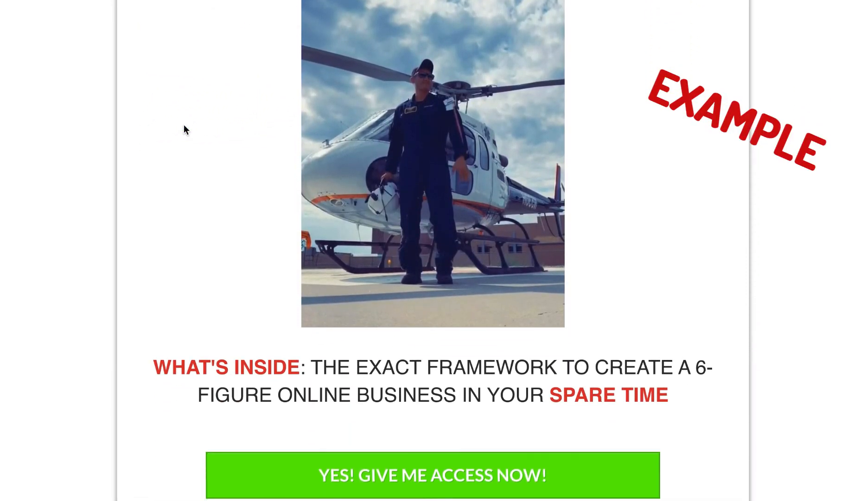
scroll(183, 125, down, 5)
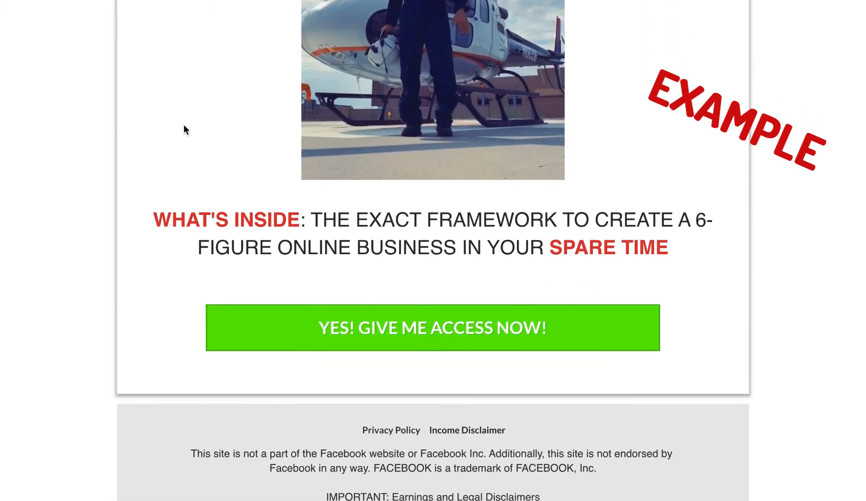
scroll(183, 125, down, 3)
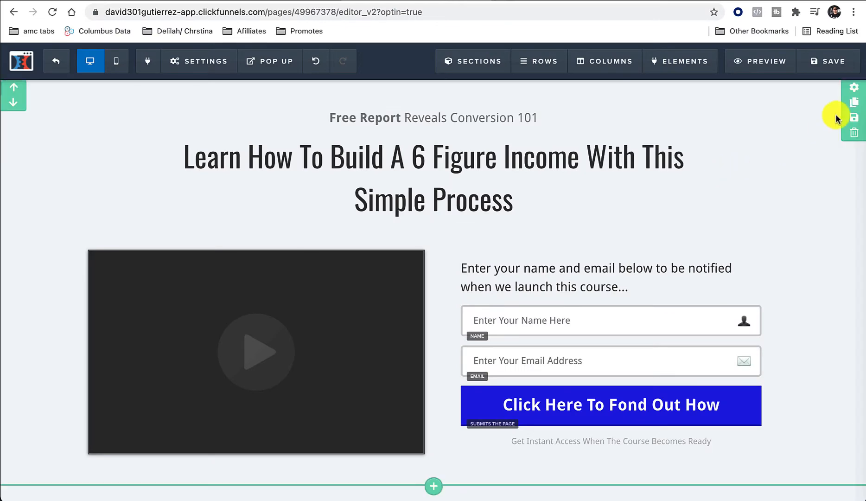
Step: Set the page's SEO title to "Learn How To Build A ^ Figure Income" and save the Optin page
click(827, 64)
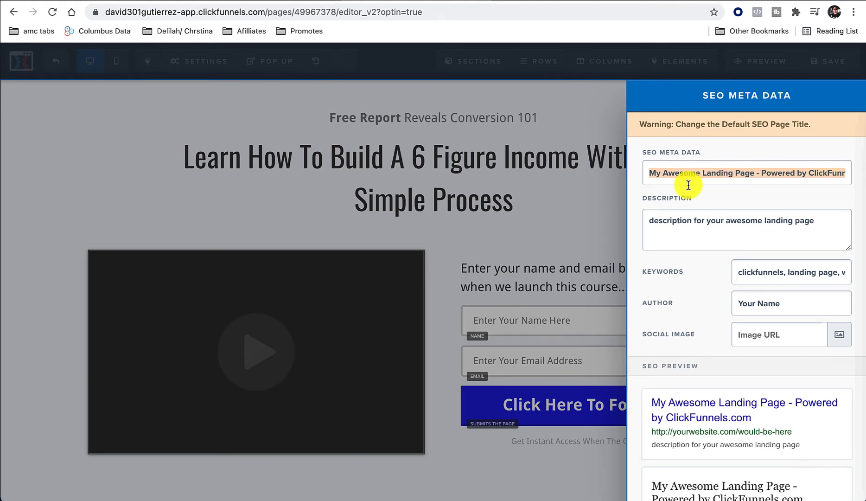
text(Learn)
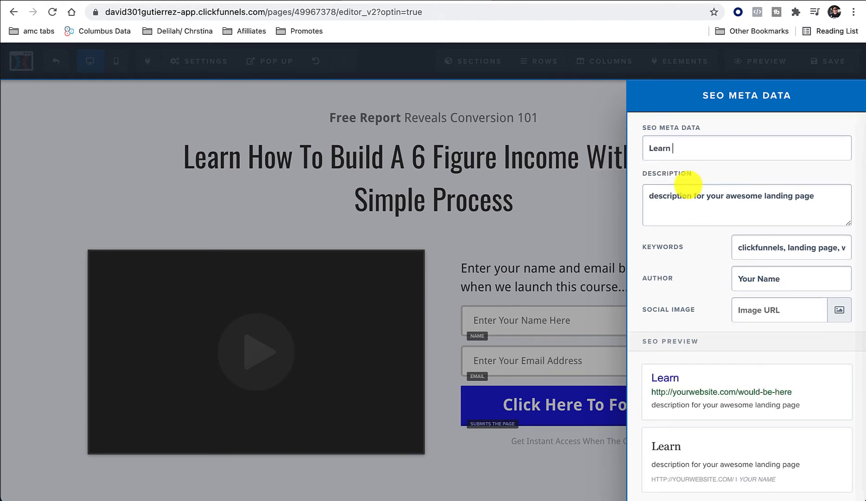
text( How To Build A ^ Figure Inco)
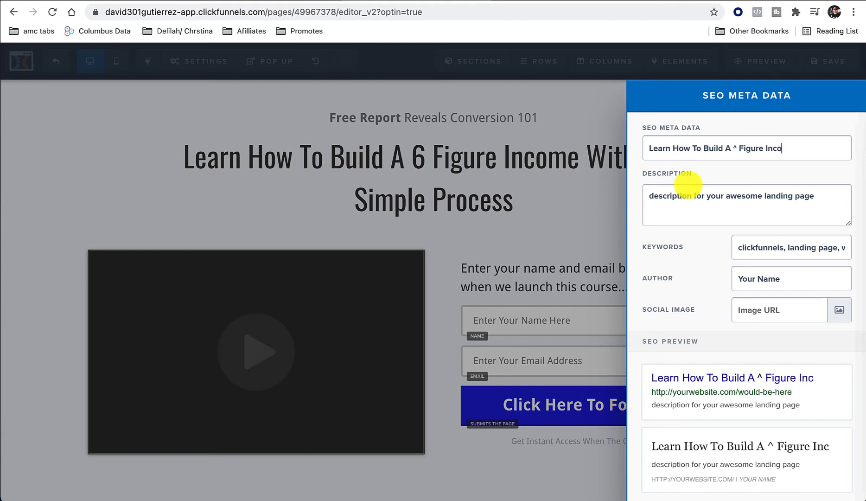
text(me)
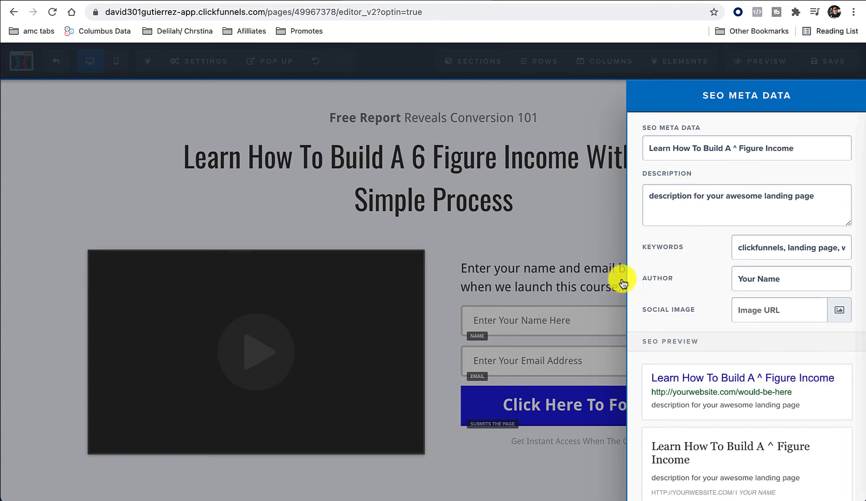
click(606, 115)
click(833, 65)
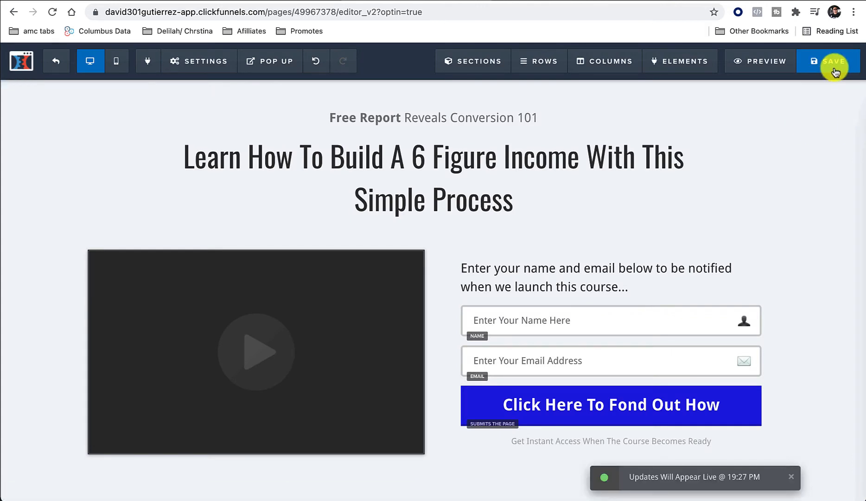
Step: Return to the funnel's steps and apply the "Mother Funnel Squeeze Page - 21" template to the Thank You step
click(55, 69)
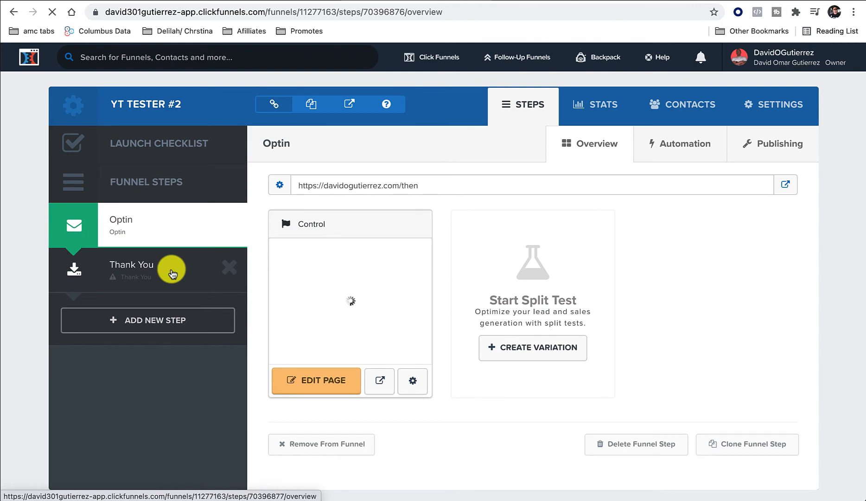
click(172, 274)
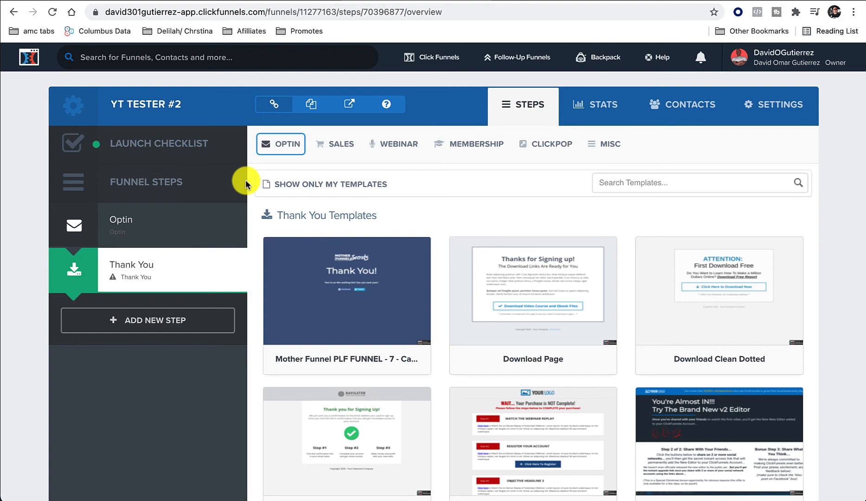
scroll(441, 253, down, 9)
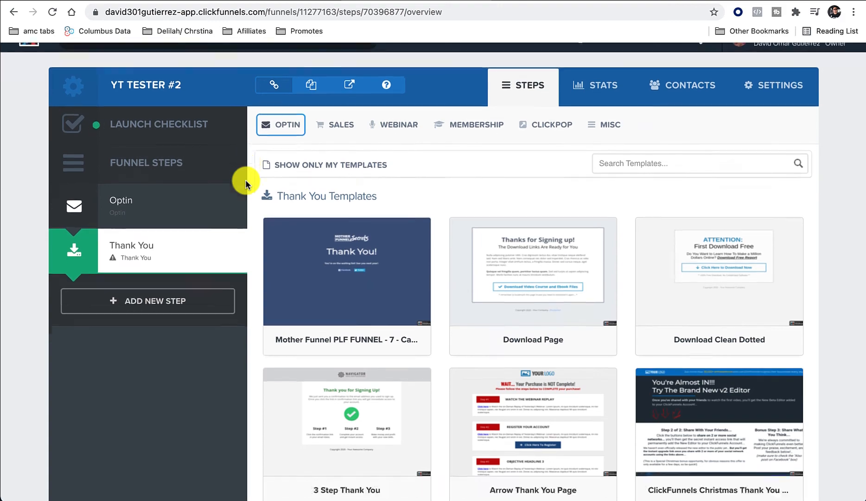
scroll(469, 270, down, 10)
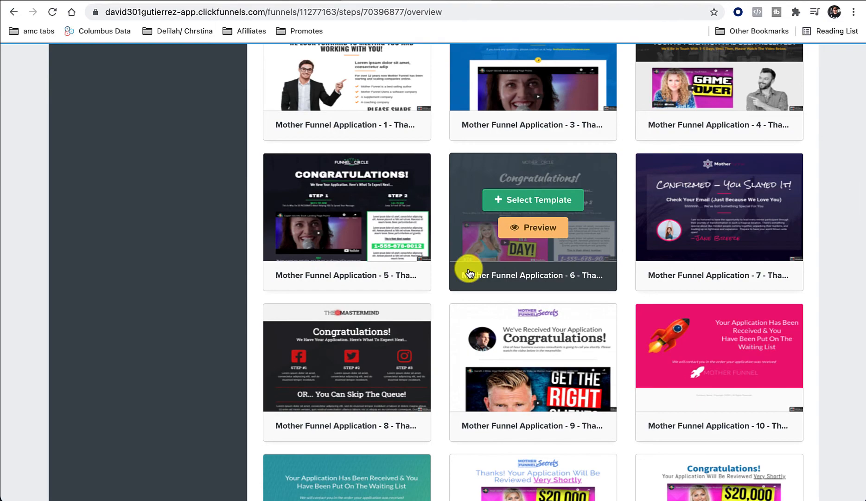
scroll(468, 271, down, 13)
scroll(469, 271, down, 4)
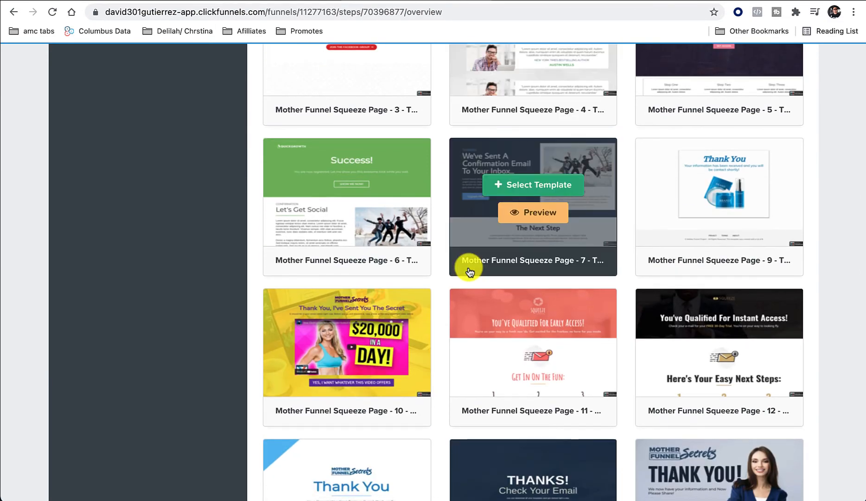
scroll(469, 271, down, 10)
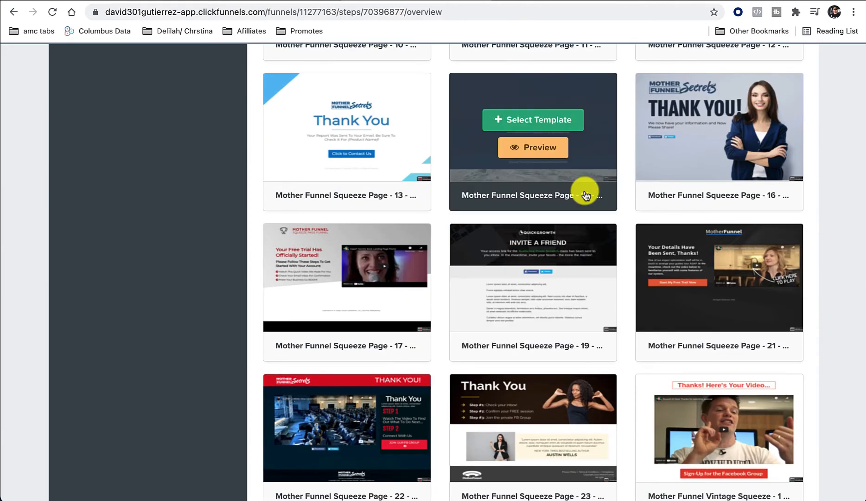
mouse_move(647, 299)
click(713, 304)
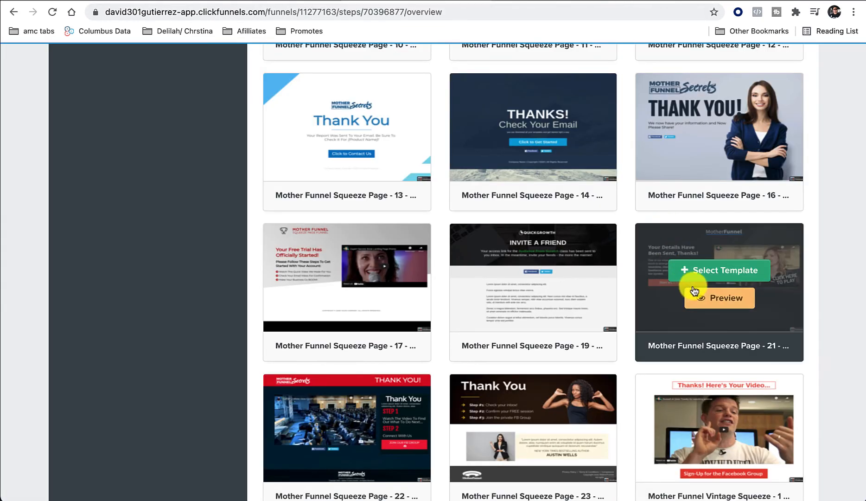
click(708, 269)
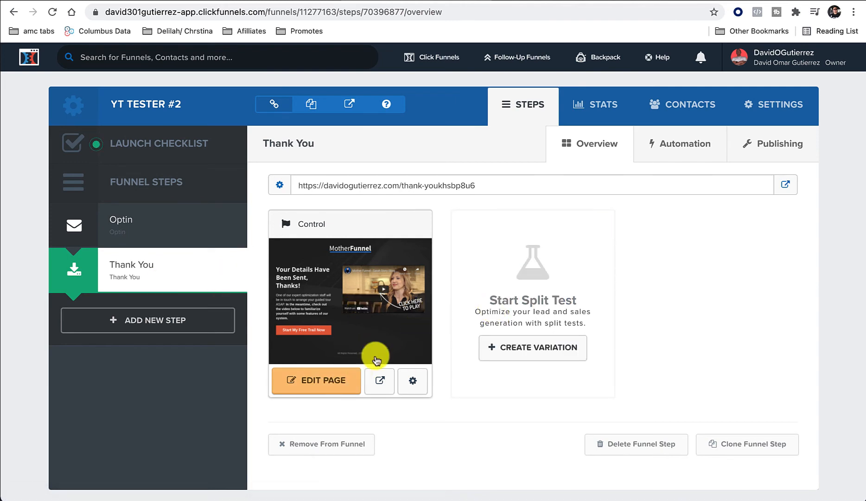
Step: Open the Thank You page for editing and set the "Start My Free Trail Now" button's background color to dark blue, #160ab2
click(316, 388)
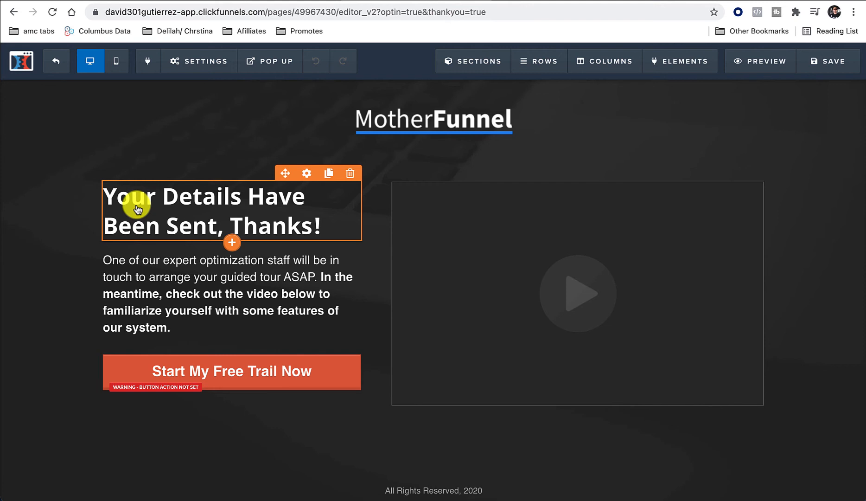
click(329, 372)
click(330, 372)
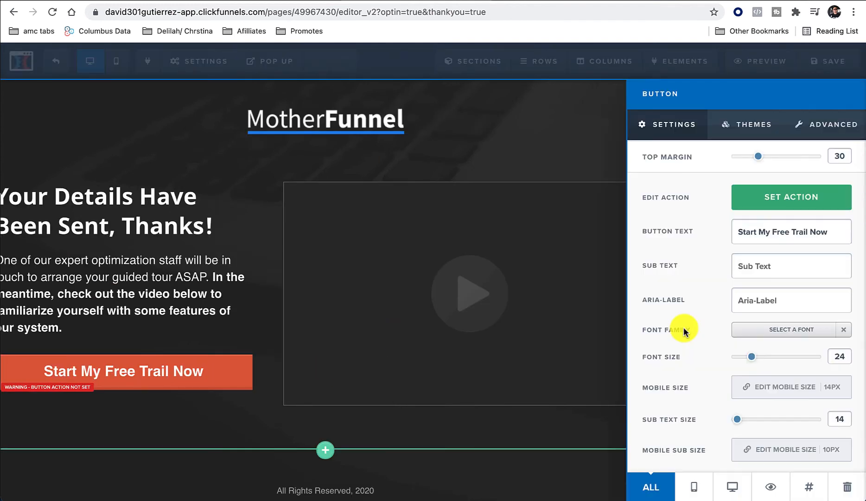
scroll(723, 423, down, 2)
click(761, 446)
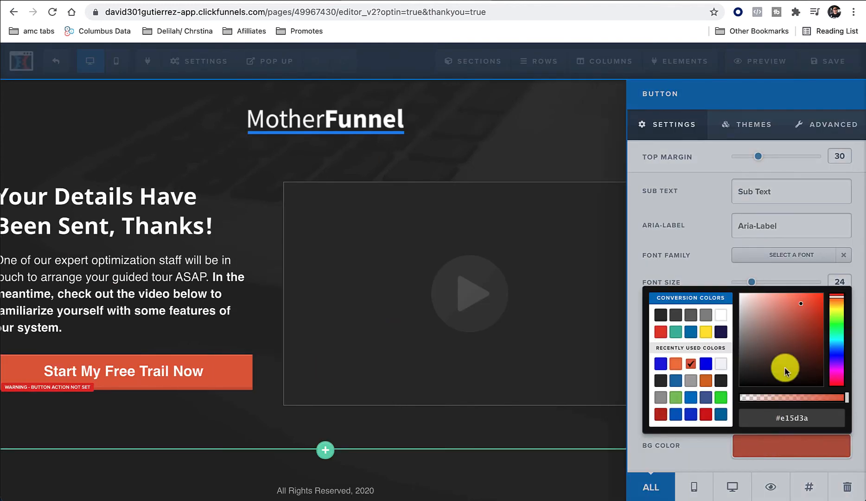
click(837, 356)
drag(803, 308, 819, 325)
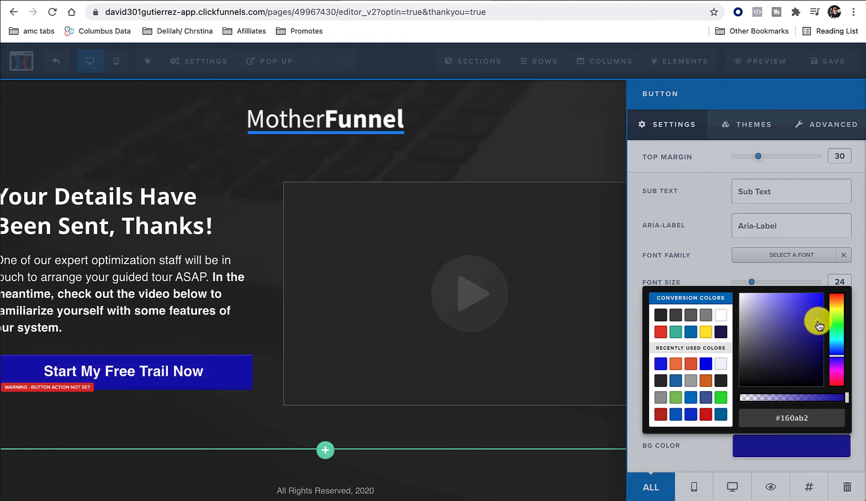
Step: Replace the Thank You page button's text with "Click Here To Begin" and close the button settings
click(702, 248)
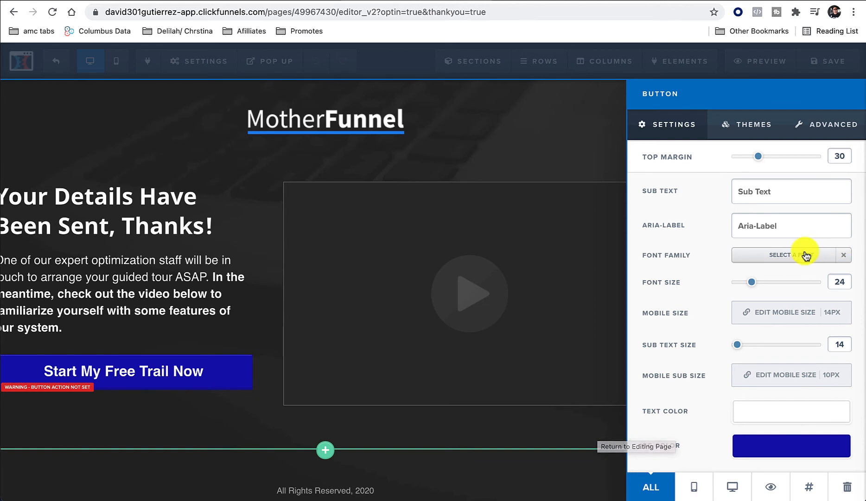
scroll(797, 250, up, 2)
triple_click(783, 236)
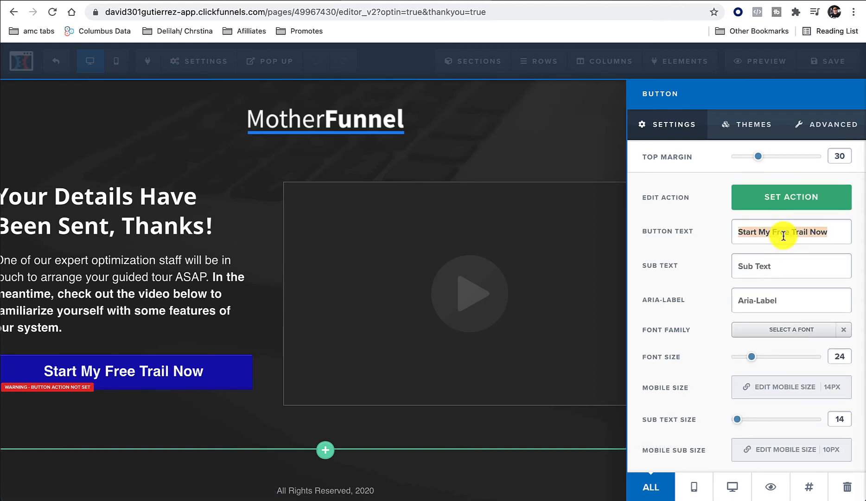
text(Start)
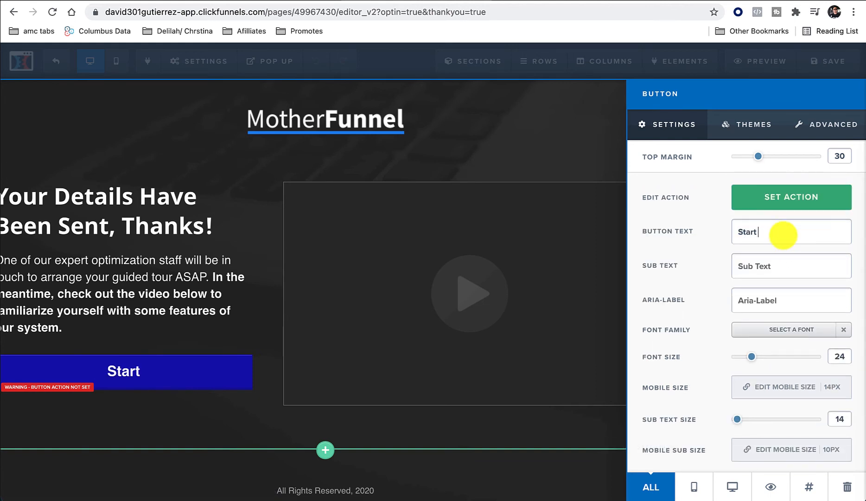
key(BackSpace)
key(BackSpace)
key(BackSpace)
key(BackSpace)
key(BackSpace)
text(CLick)
key(BackSpace)
key(BackSpace)
key(BackSpace)
key(BackSpace)
text(lick Here To Begin)
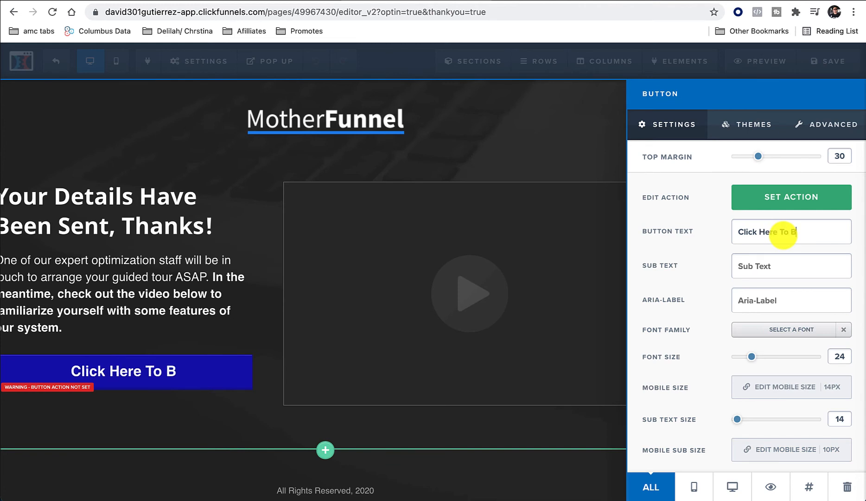
click(565, 147)
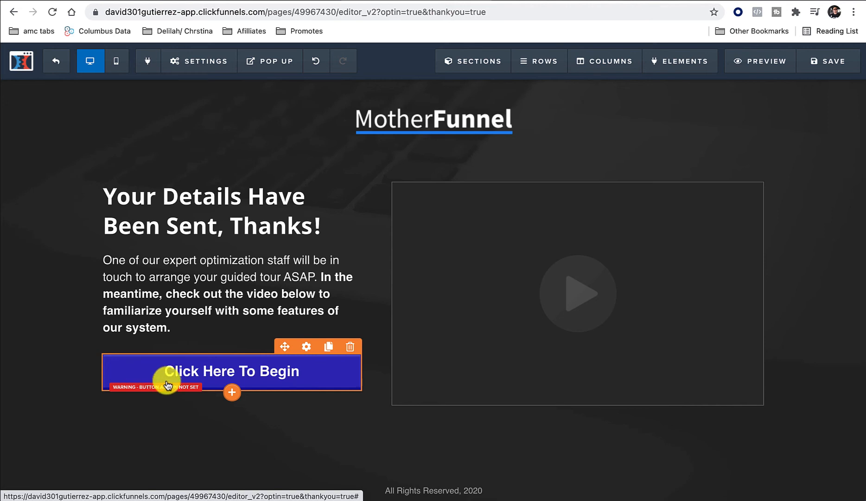
Step: Open the button's action settings, clear the "#" from the Go To Website URL action, and close the settings
click(255, 370)
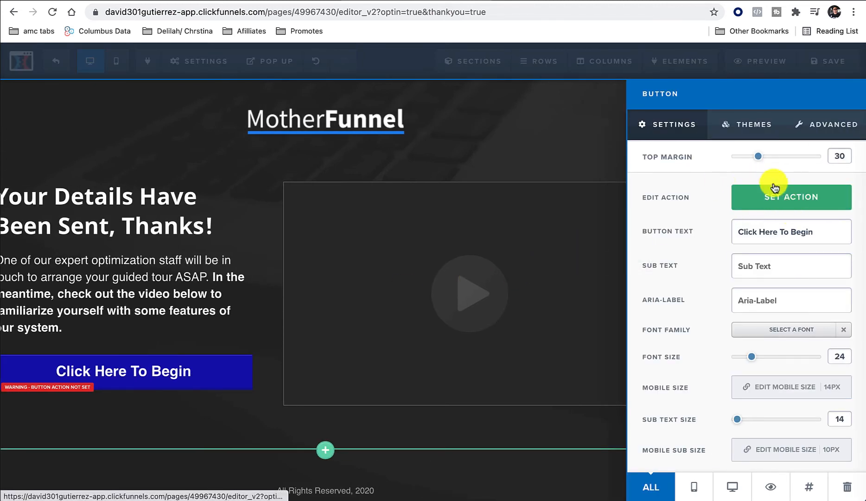
click(784, 196)
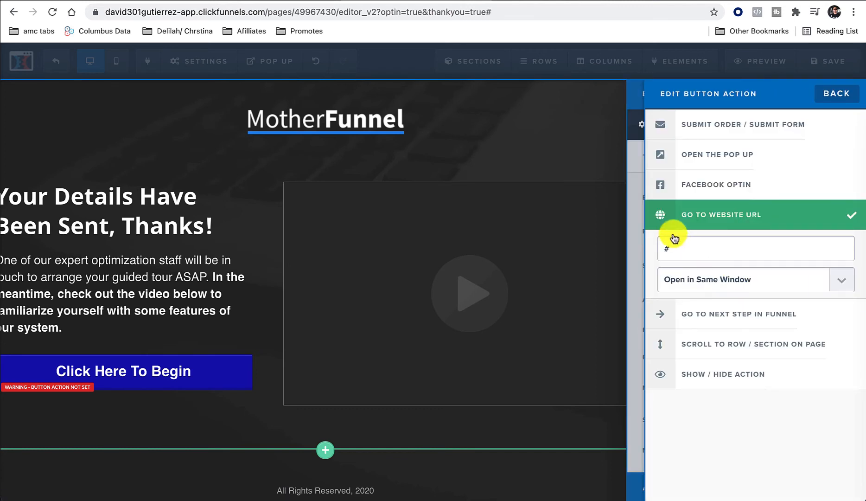
click(691, 249)
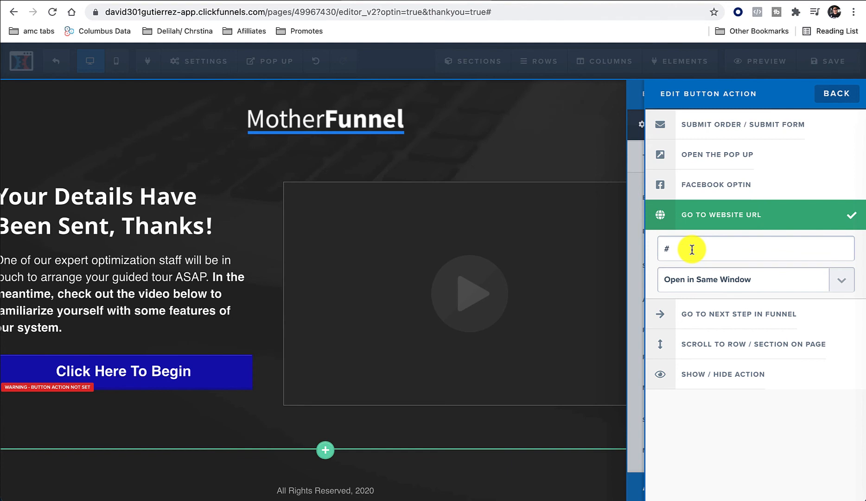
key(BackSpace)
click(579, 138)
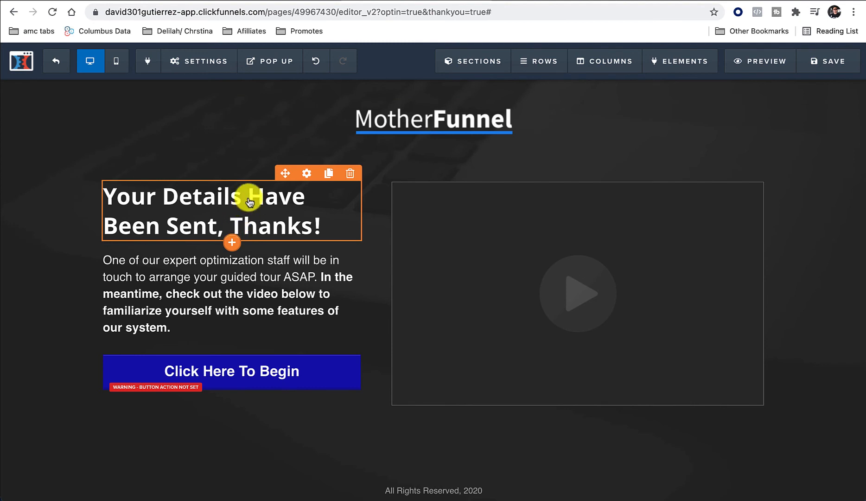
Step: Examine the page's email integration settings and the available autoresponder integrations without selecting one
mouse_move(199, 73)
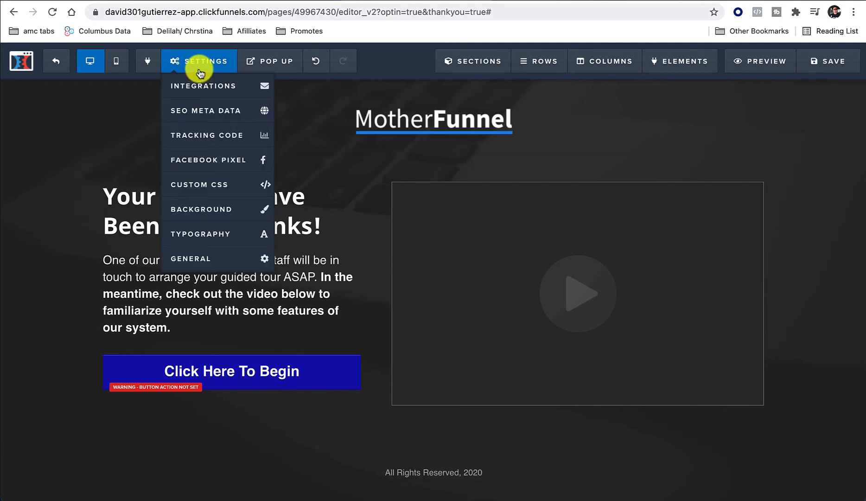
click(215, 94)
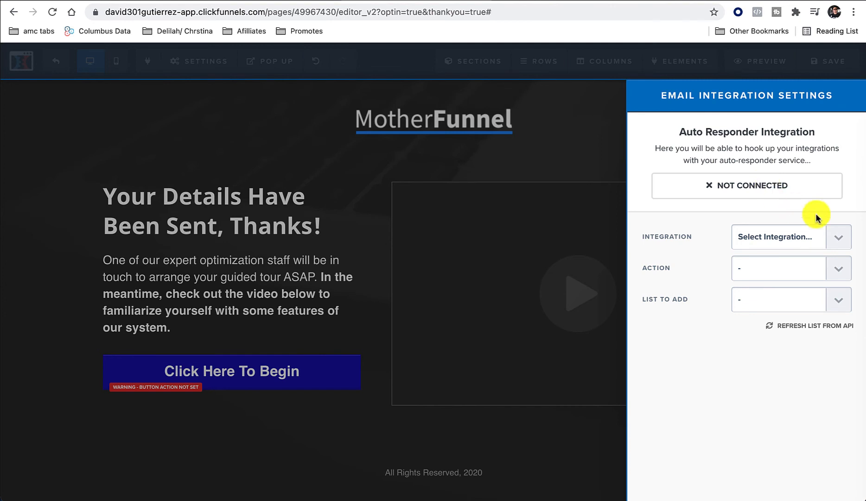
click(837, 237)
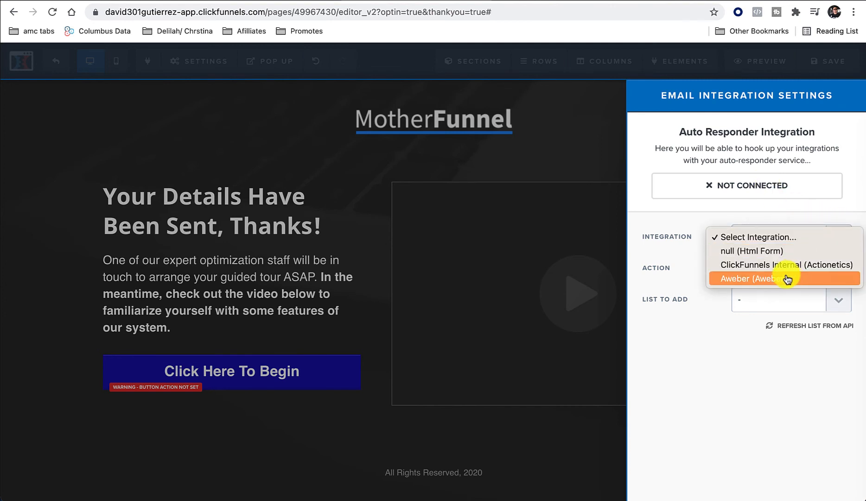
click(689, 331)
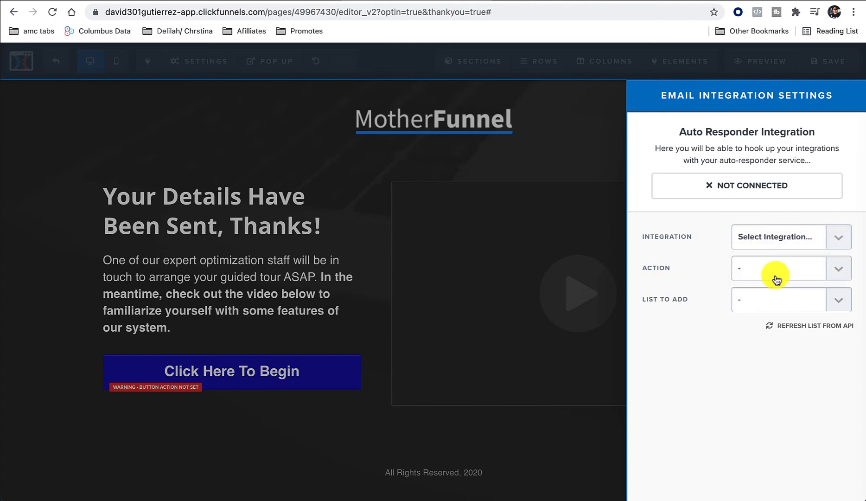
click(560, 135)
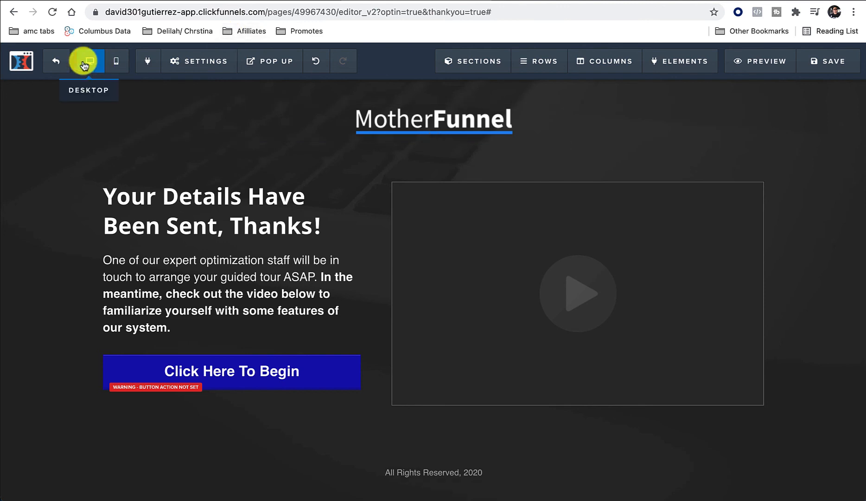
Step: Set the Thank You page's SEO title to "Learn How To" and save the page
click(832, 63)
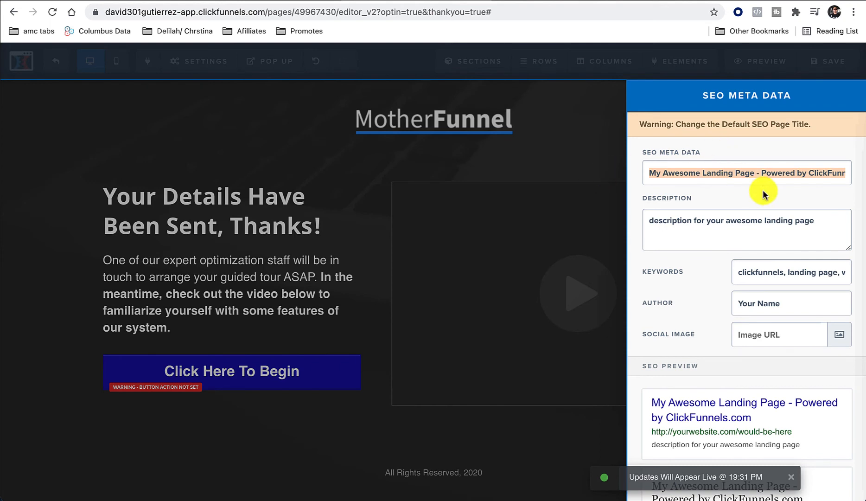
text(Learn How To)
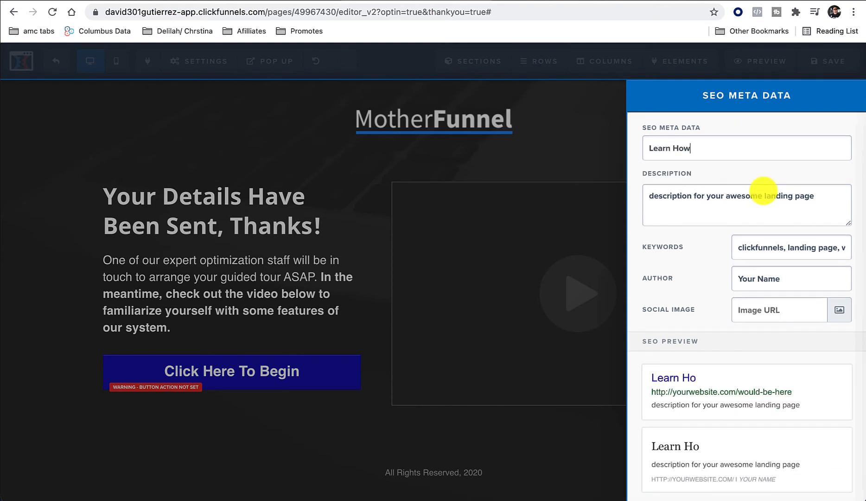
click(584, 149)
click(832, 65)
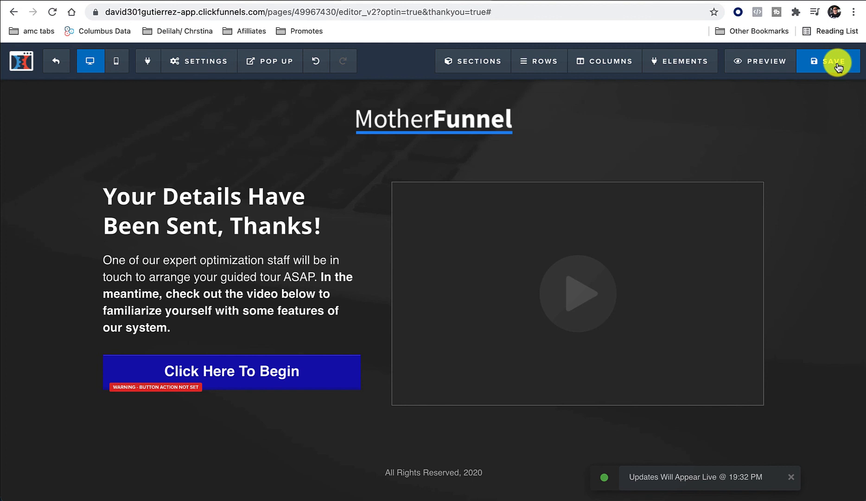
Step: Return to the funnel's Optin step, copy its page URL, and open the live page in a new browser tab
click(53, 63)
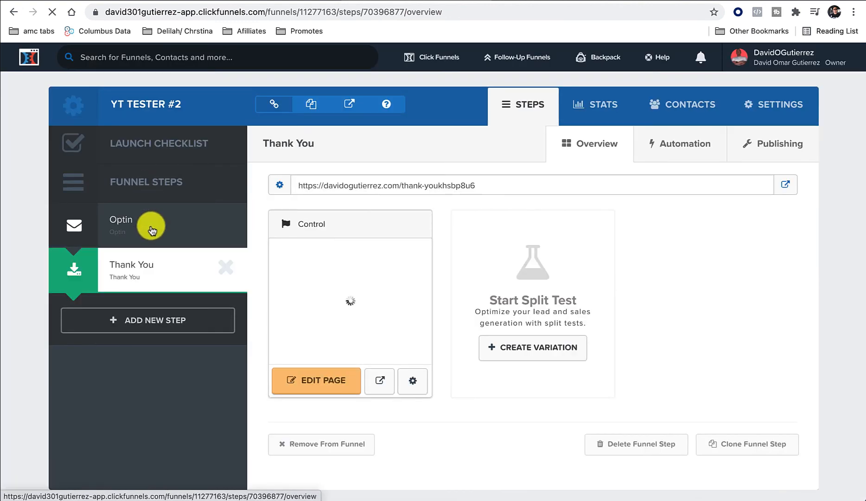
click(151, 230)
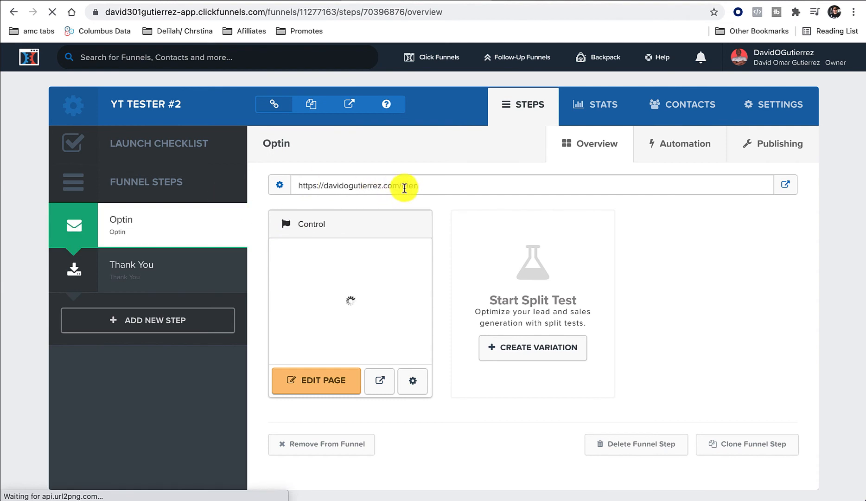
drag(400, 185, 292, 191)
key(super+c)
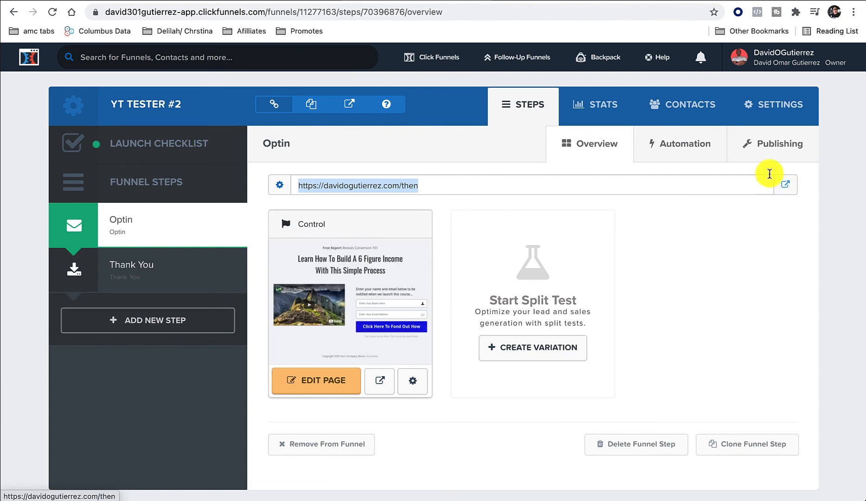
key(super+t)
key(super+v)
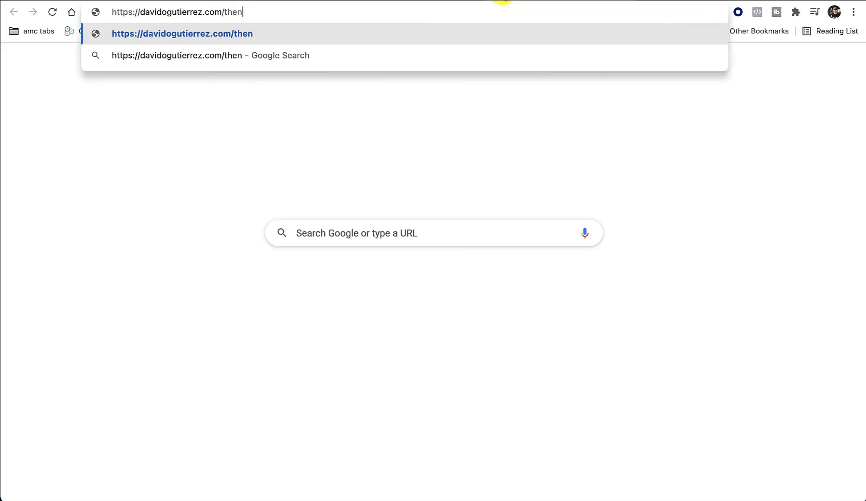
key(Return)
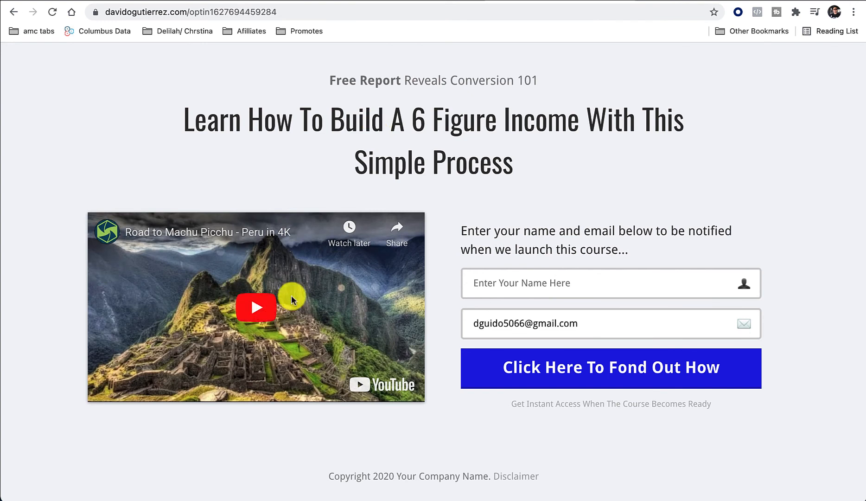
Step: Submit the live optin form with "test" as the name, and try the "Click Here To Begin" button on the Thank You page
click(505, 287)
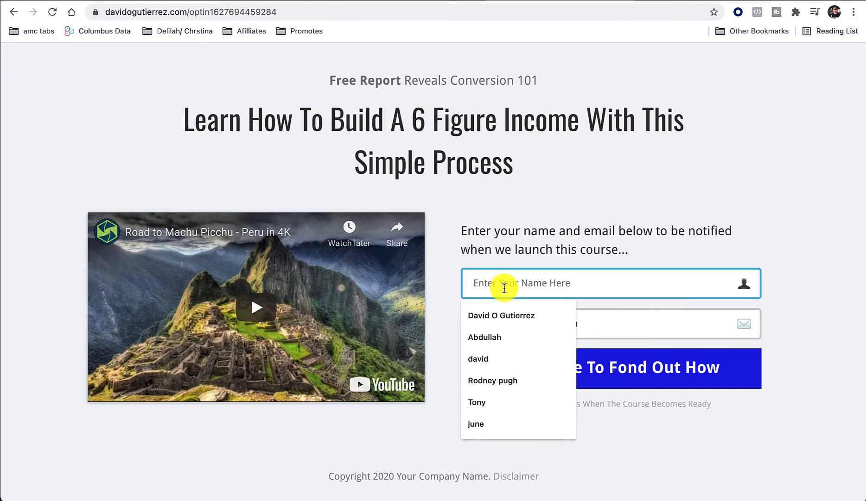
text(test)
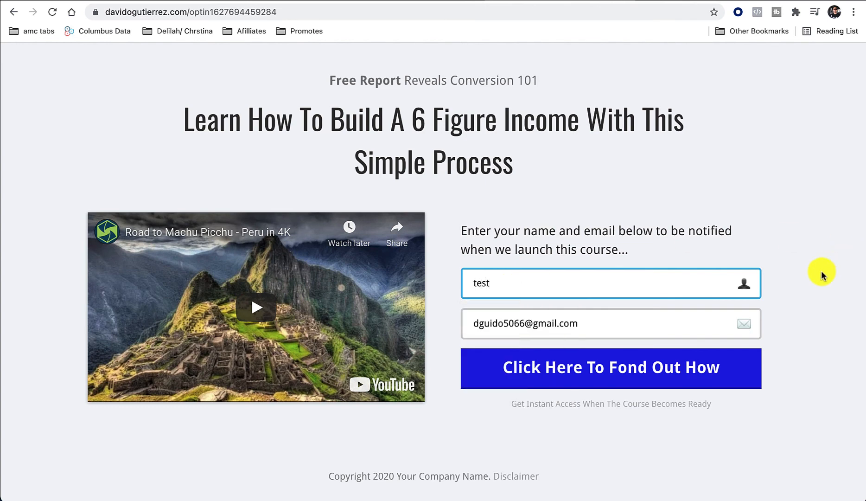
click(573, 376)
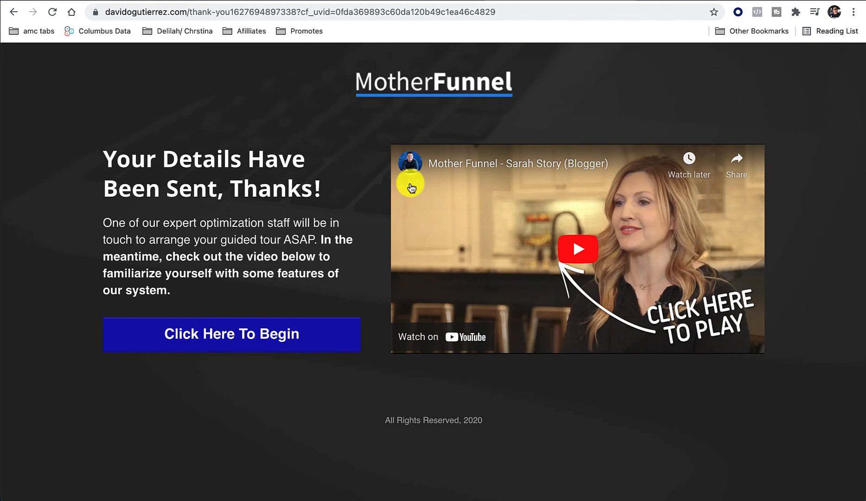
click(256, 340)
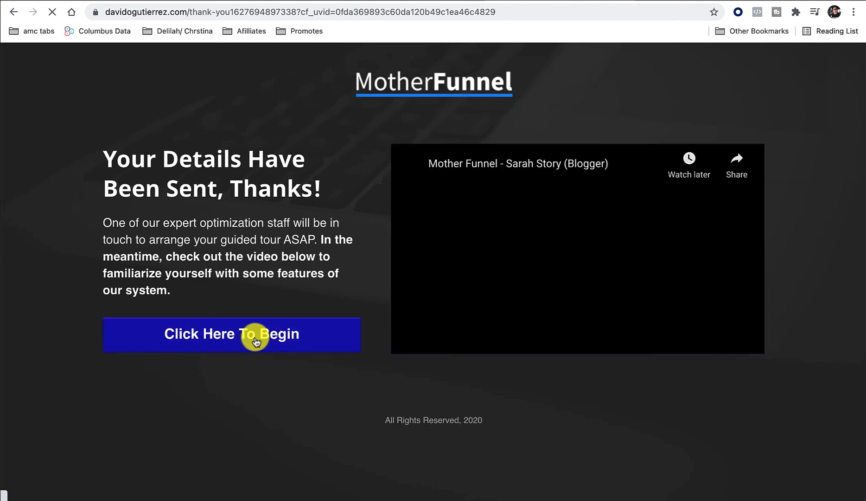